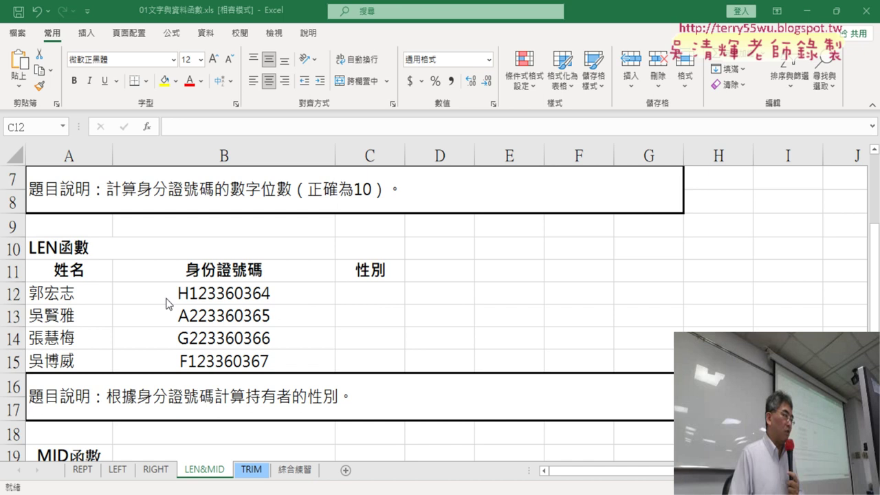
Select C12 on the LEN&MID sheet and pick MID from the Text functions in Insert Function
left_click(377, 301)
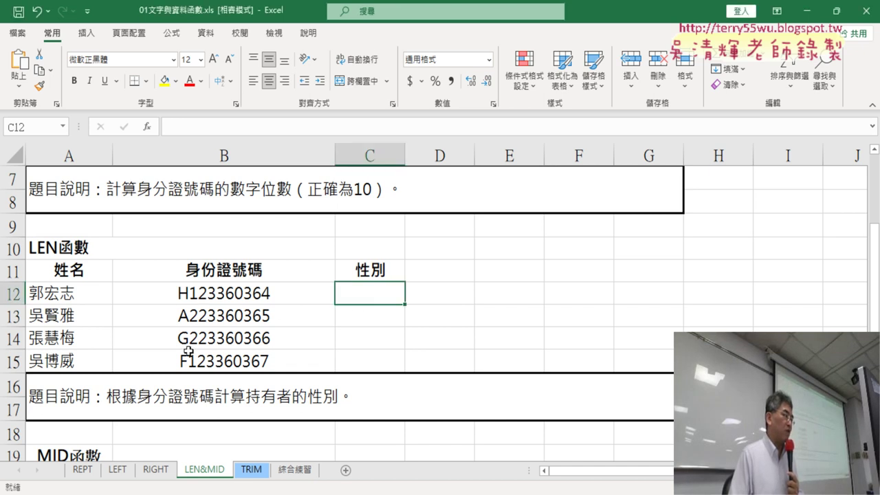
left_click(147, 127)
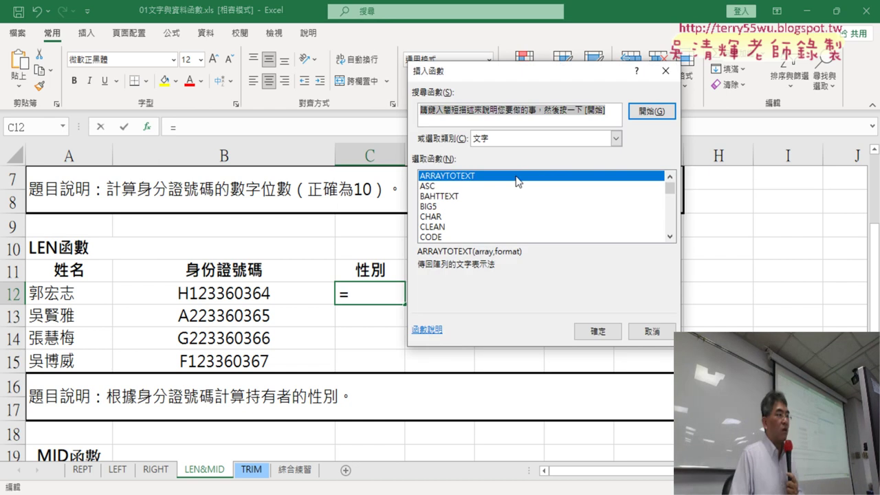
left_click(670, 236)
left_click_drag(671, 237, 672, 237)
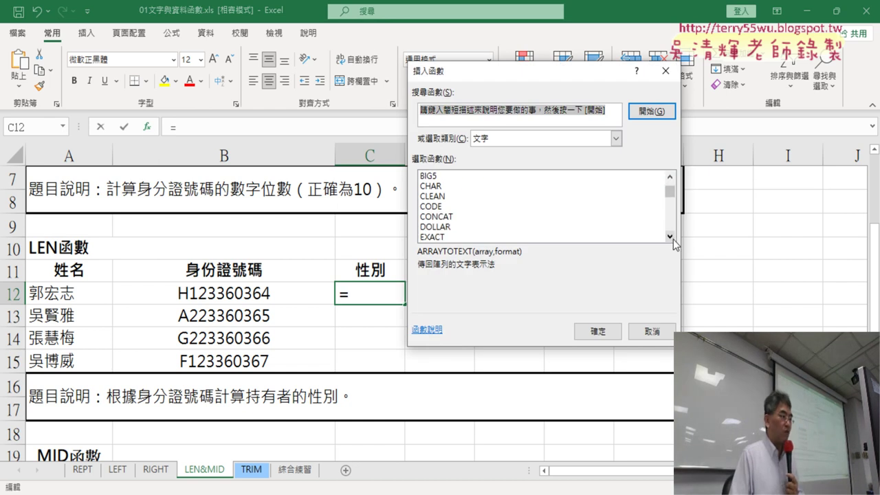
left_click(670, 236)
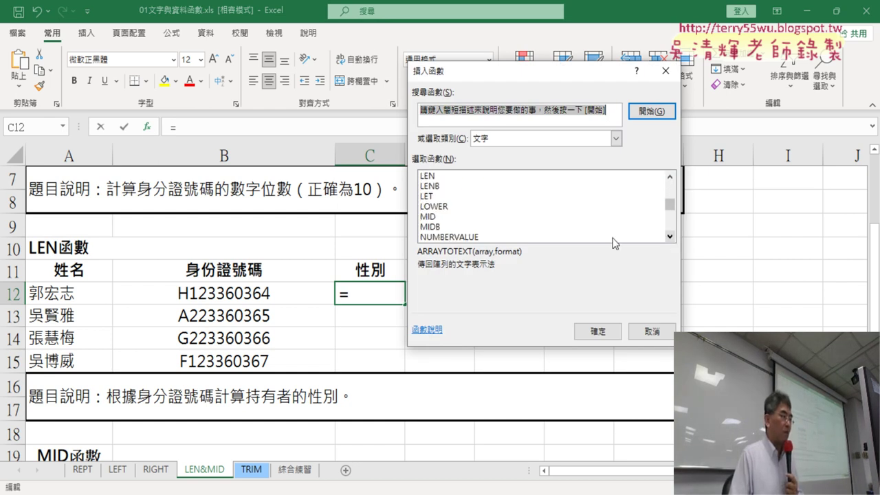
left_click(428, 216)
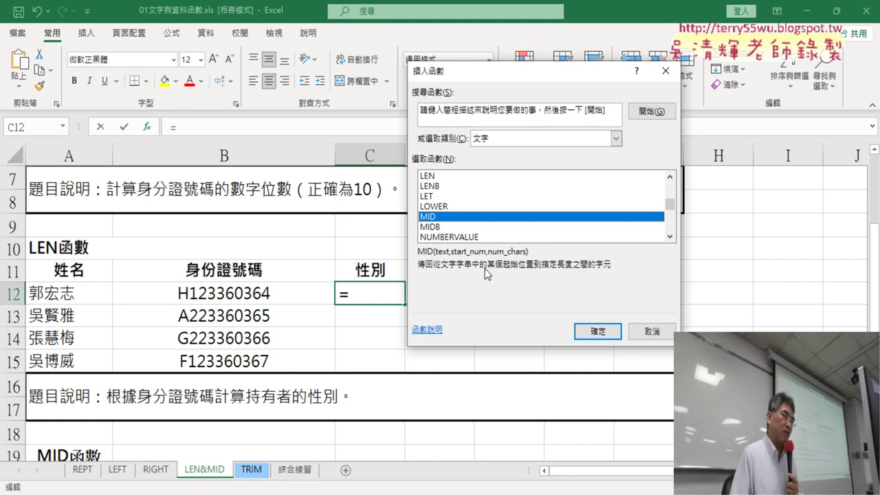
Fill MID's arguments with Text B12, Start_num 2 and Num_chars 1
left_click(599, 332)
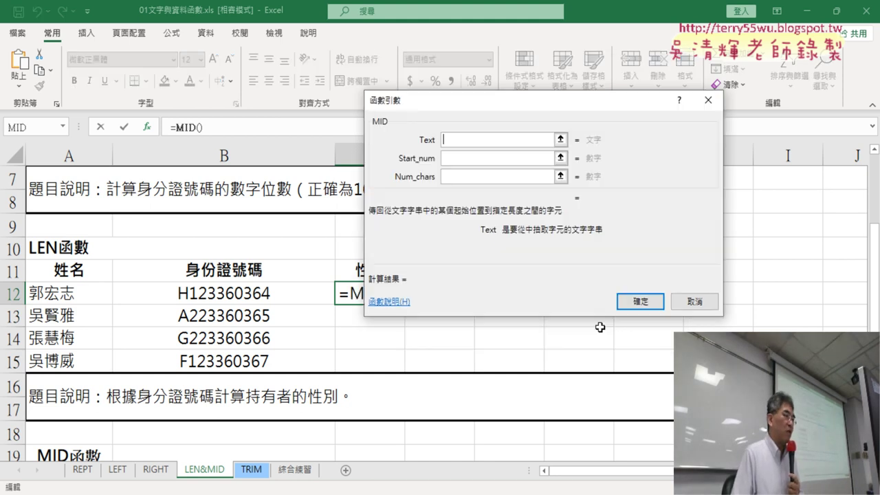
left_click_drag(472, 107, 558, 107)
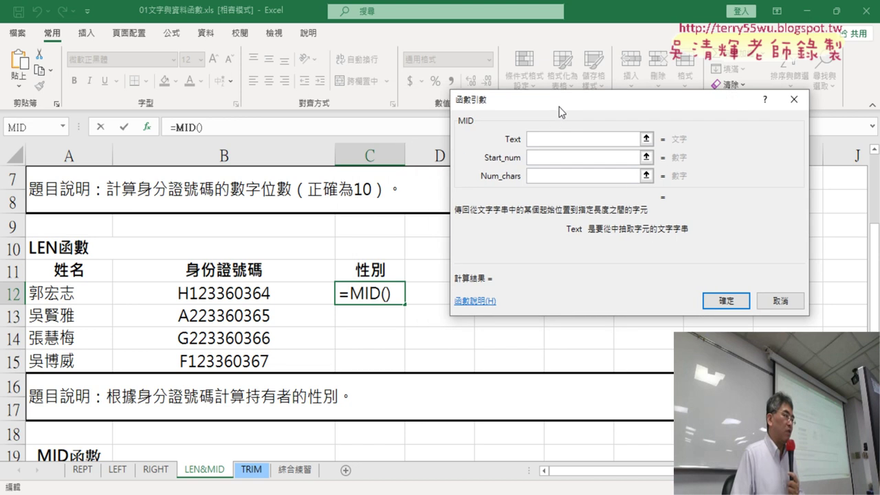
left_click(257, 294)
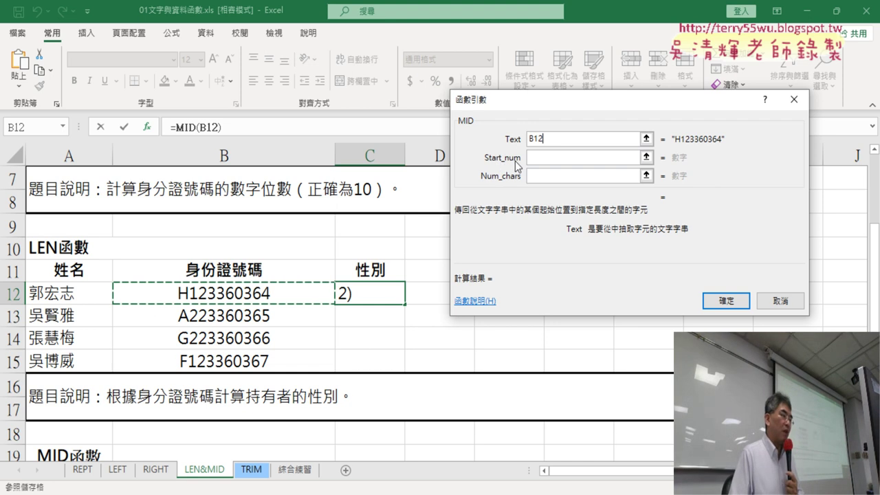
left_click(638, 157)
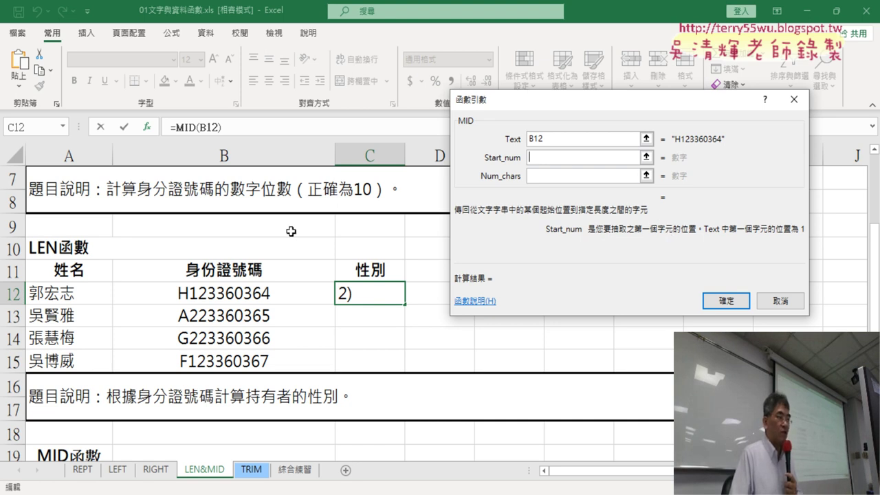
type("2")
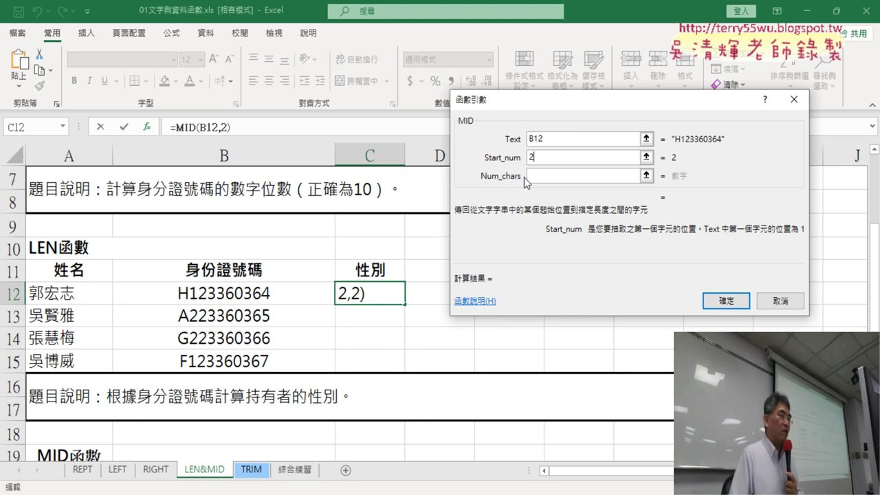
left_click(560, 175)
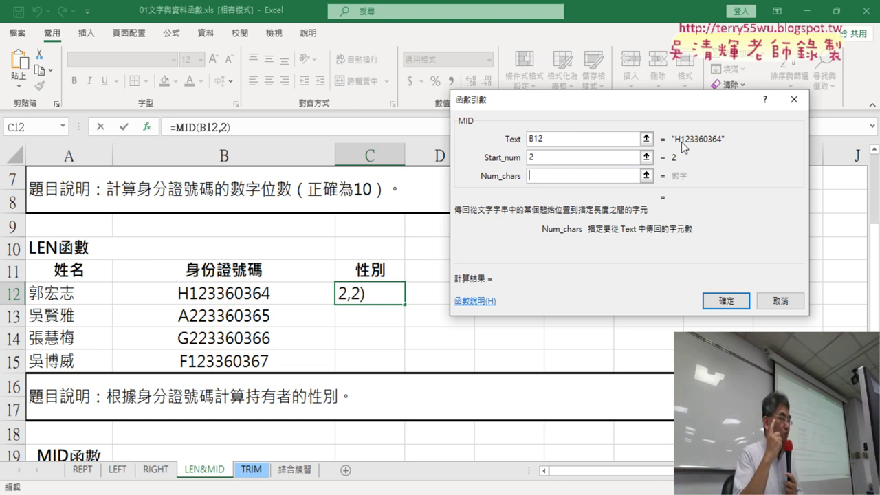
type("1")
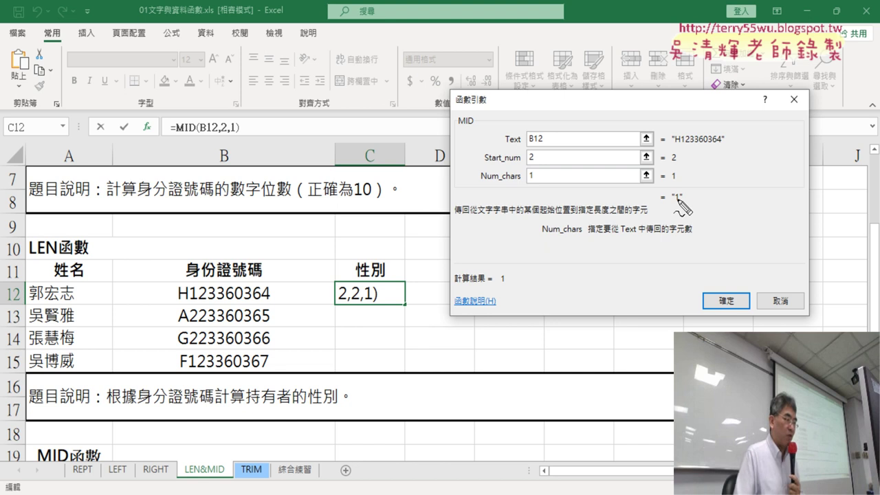
left_click_drag(690, 202, 681, 210)
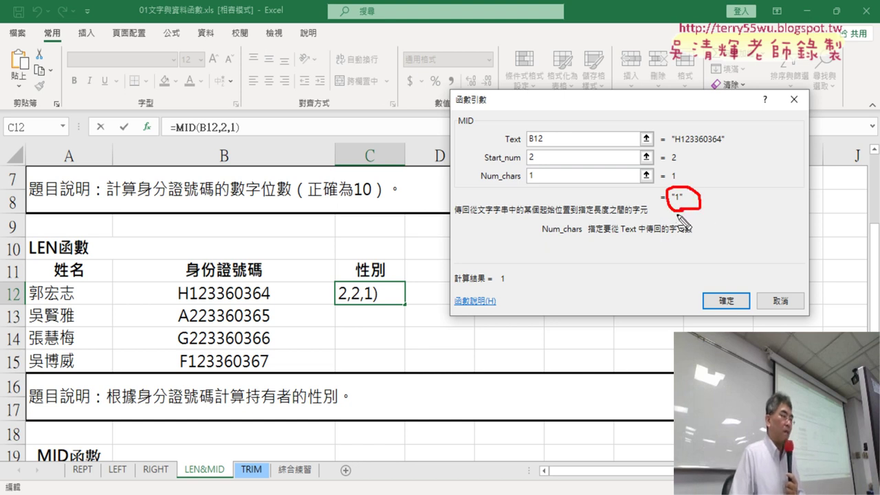
mouse_move(678, 215)
left_mouse_down()
mouse_move(408, 277)
mouse_move(421, 284)
left_mouse_up()
left_click_drag(396, 315, 377, 311)
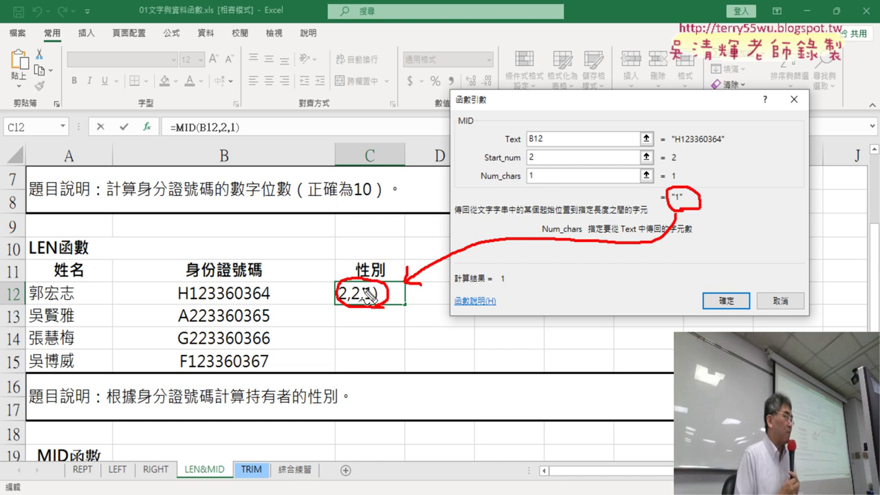
key("Escape")
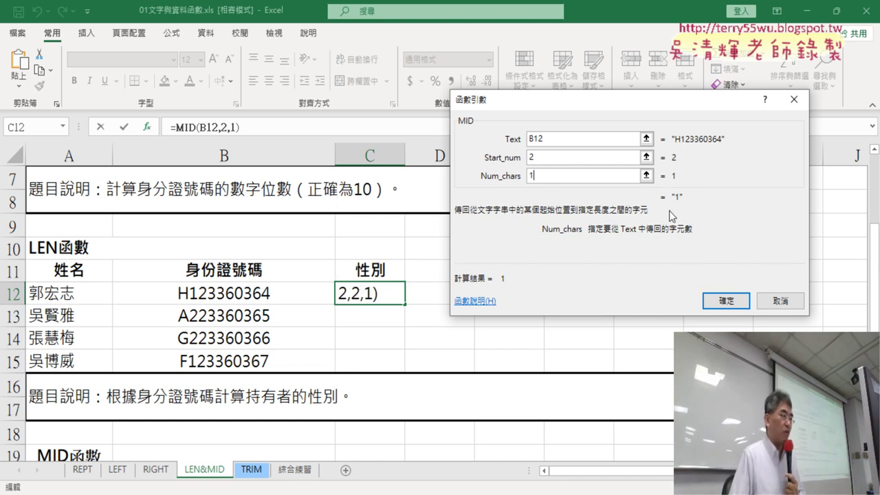
Confirm C12's MID formula, then cut MID(B12,2,1) from the formula bar, leaving only '='
left_click(719, 303)
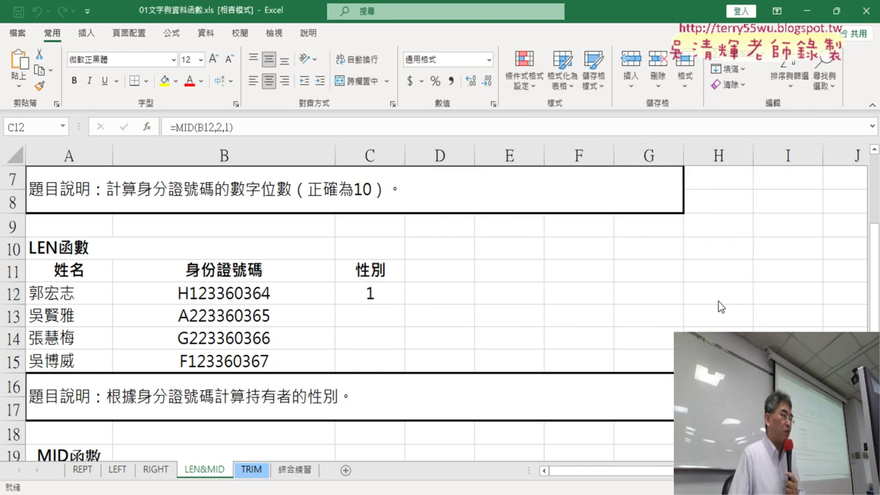
left_click(384, 293)
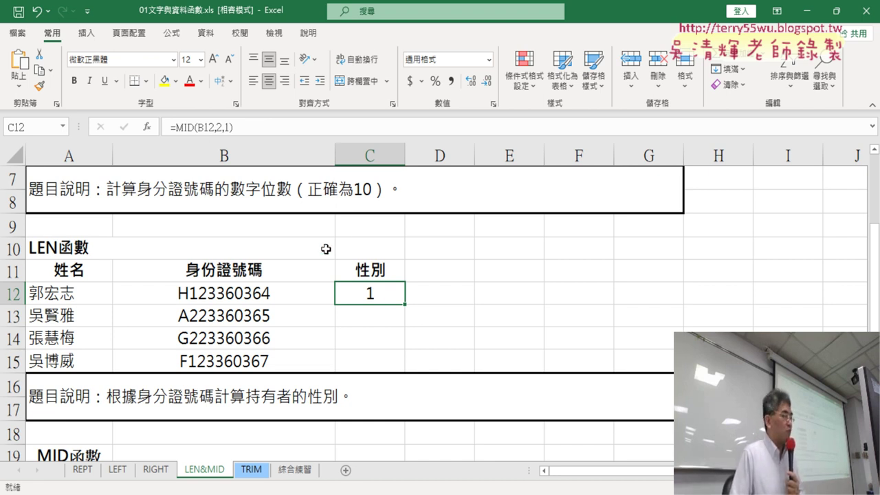
left_click_drag(176, 128, 233, 128)
key("ctrl+c")
right_click(217, 127)
left_click(241, 135)
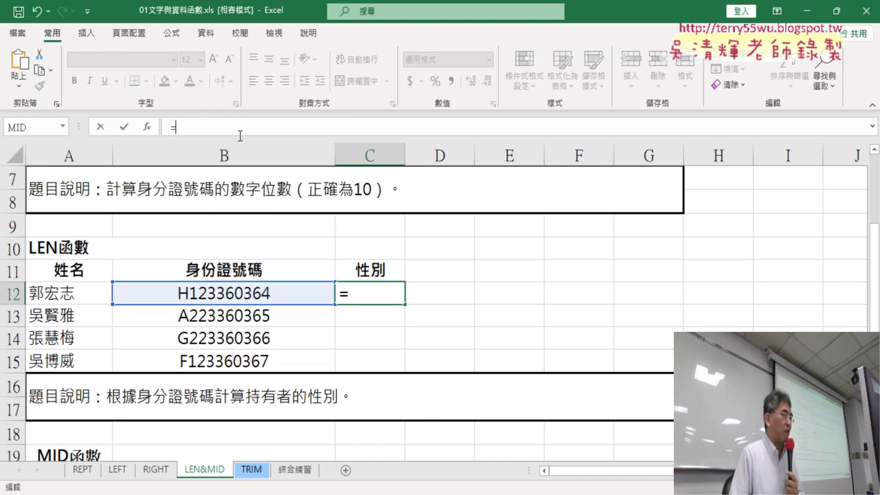
Insert the IF function with MID(B12,2,1)=1 pasted in as its logical test
left_click(146, 126)
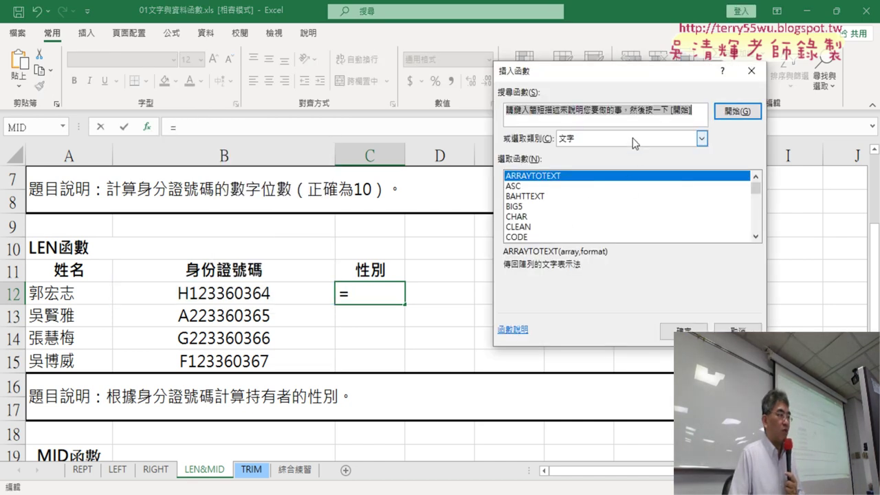
left_click(701, 138)
left_click(622, 244)
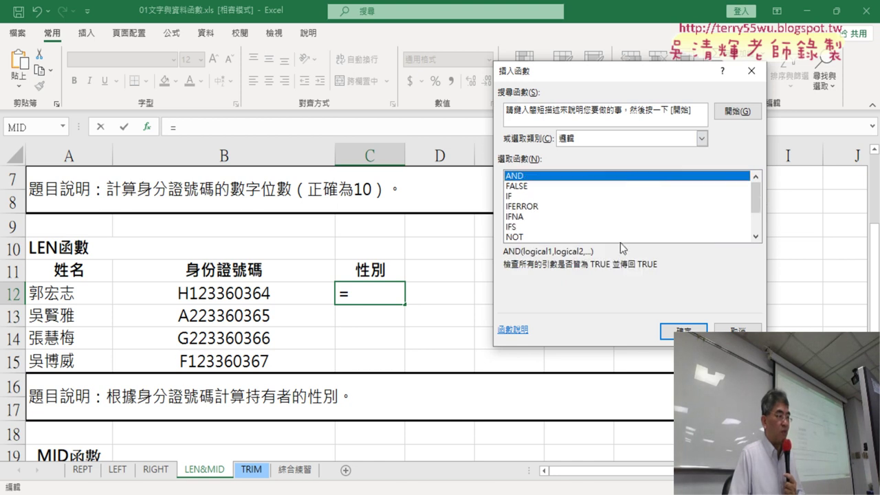
double_click(521, 195)
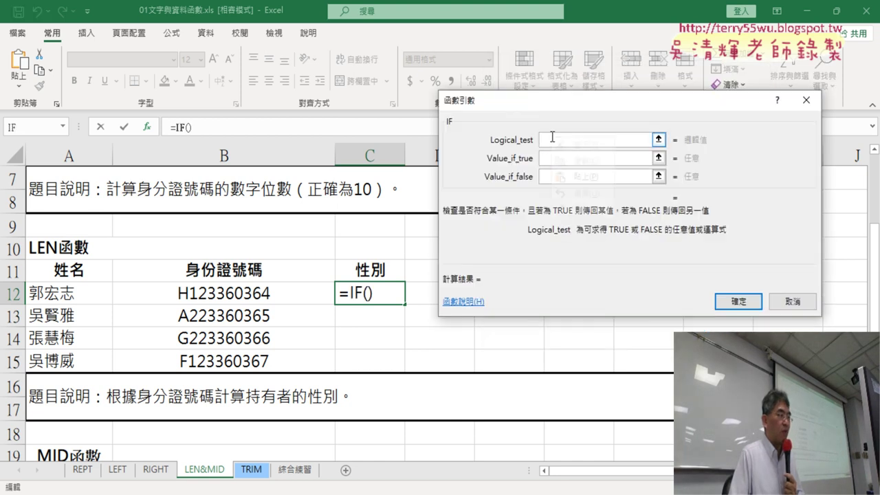
right_click(552, 139)
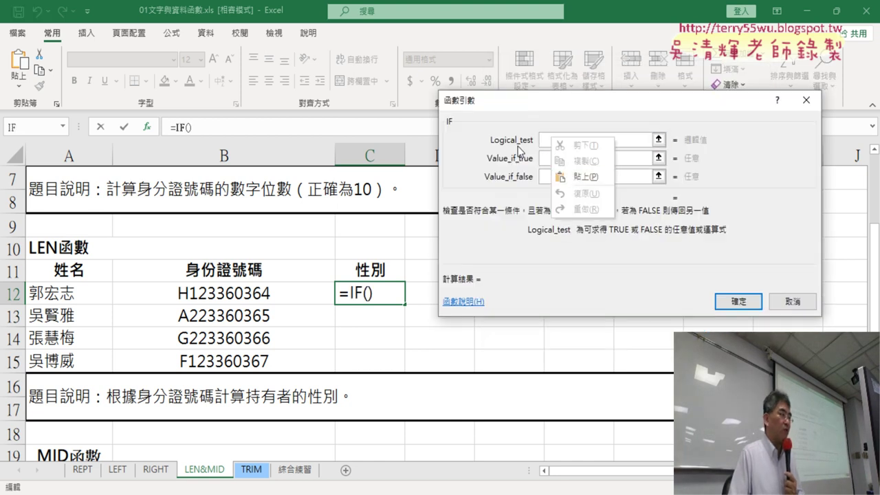
left_click(585, 176)
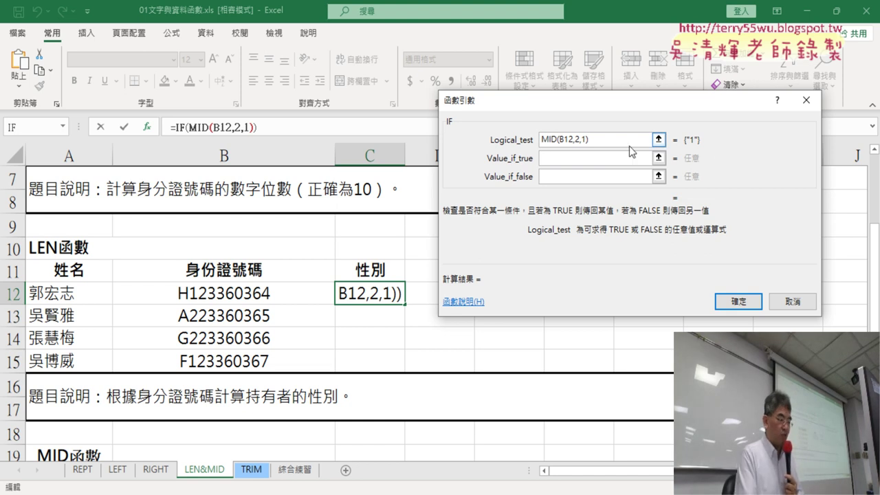
type("=1")
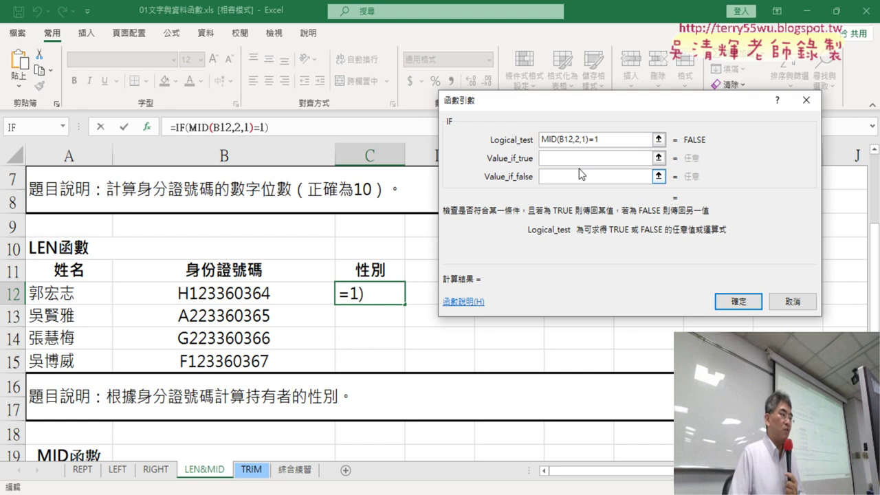
Enter "男" as the true value and "女" as the false value, then confirm the IF formula
left_click(576, 159)
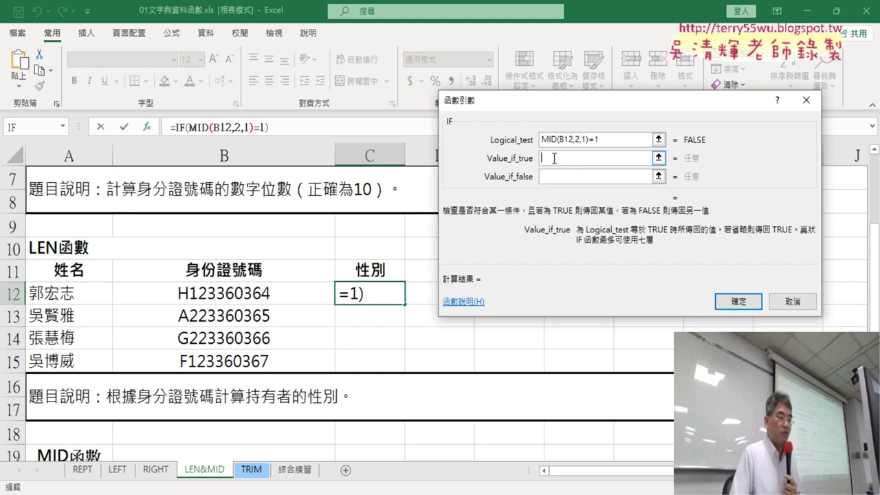
type("ㄋ")
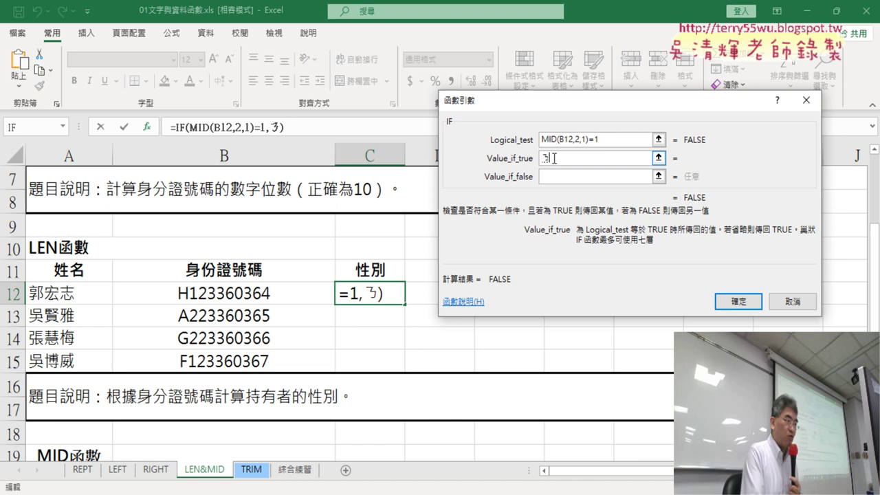
type("ㄢ6")
key("Down")
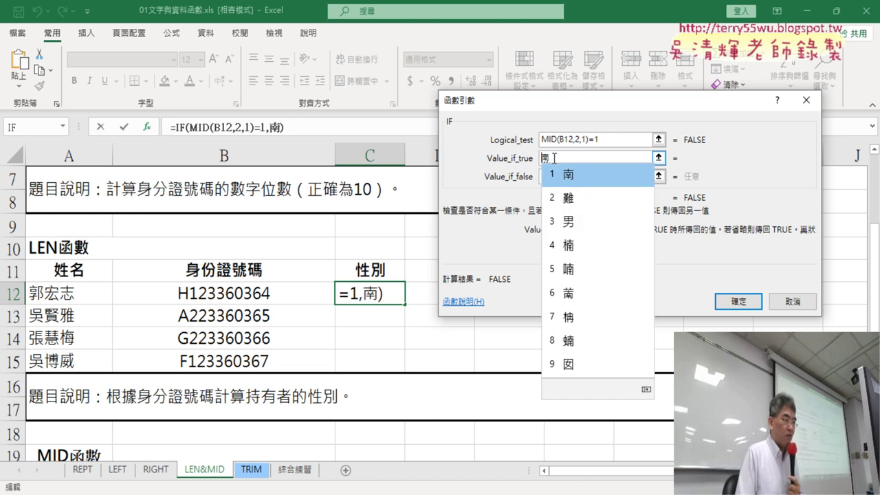
key("Down")
key("Down")
key("Return")
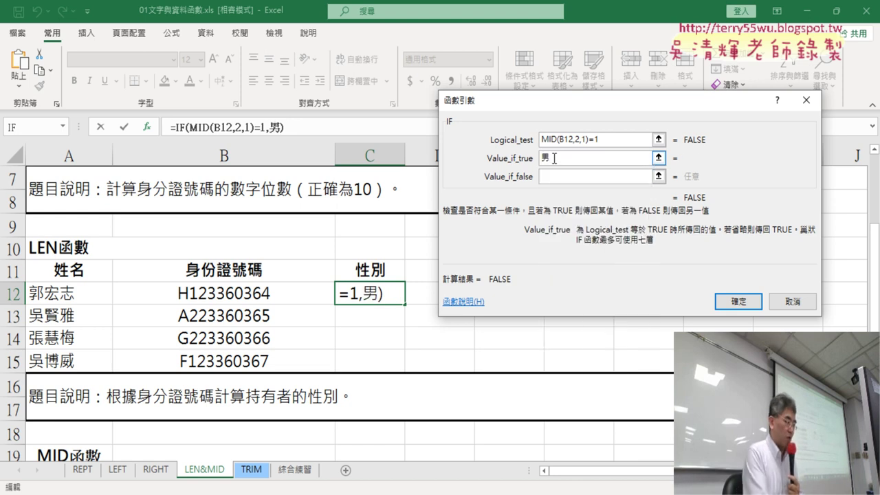
key("Tab")
type("ㄋㄩ3")
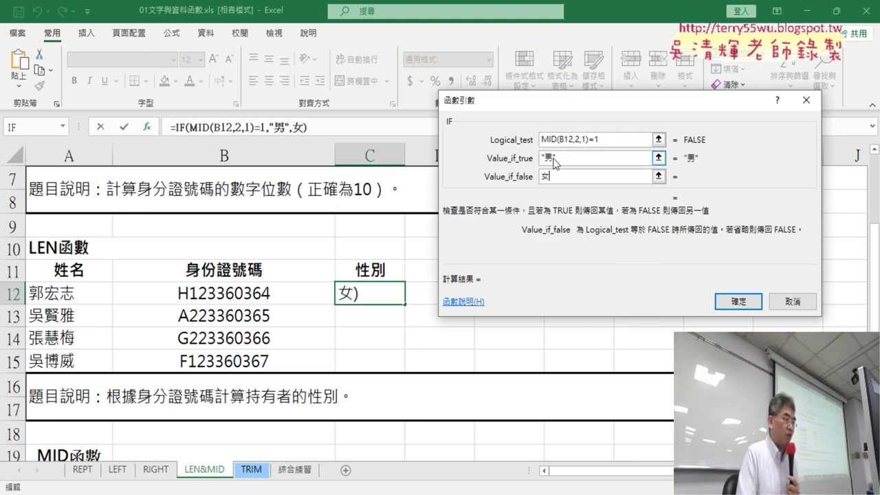
left_click(560, 160)
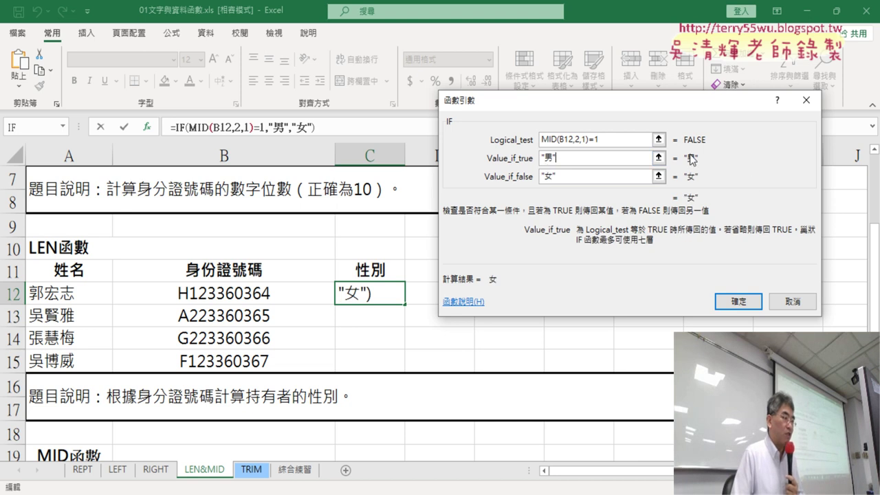
left_click_drag(555, 158, 517, 153)
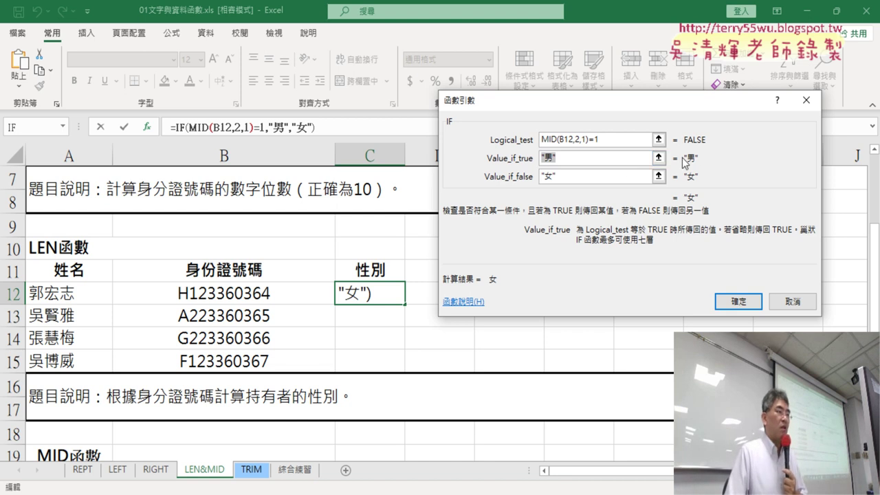
left_click(737, 301)
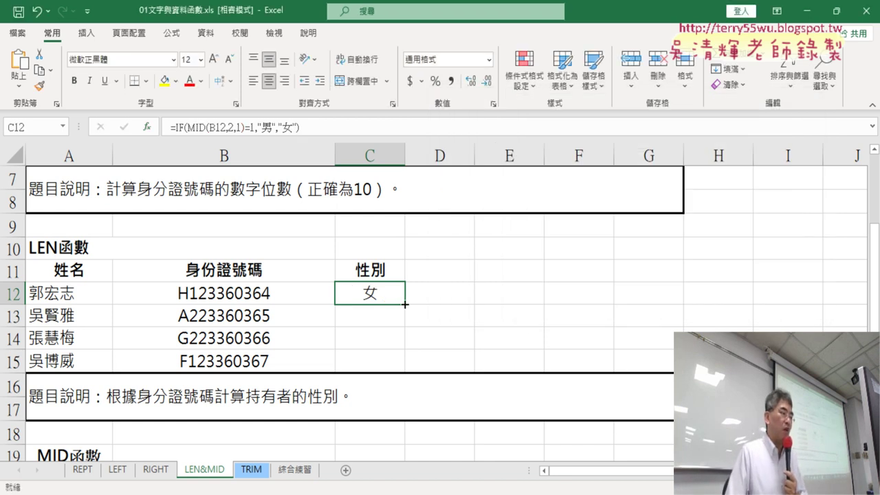
Fill C12's IF formula down to C15, then reselect C12
left_click_drag(405, 305, 405, 371)
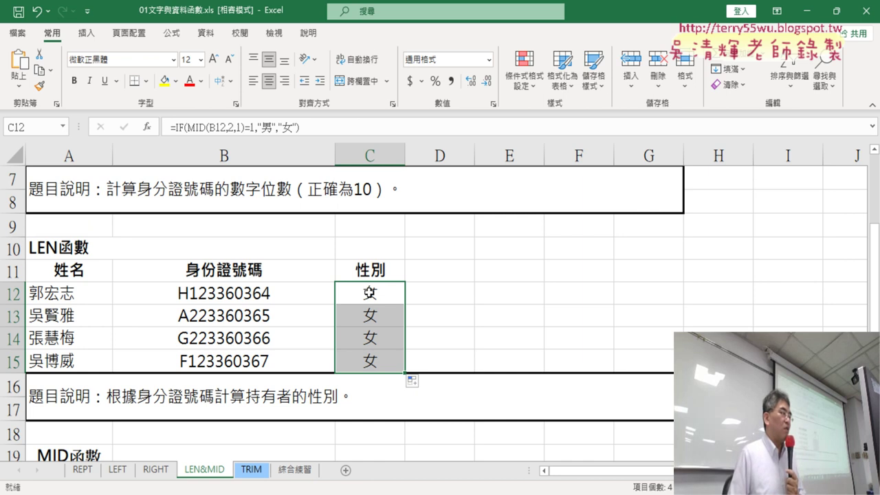
left_click(356, 297)
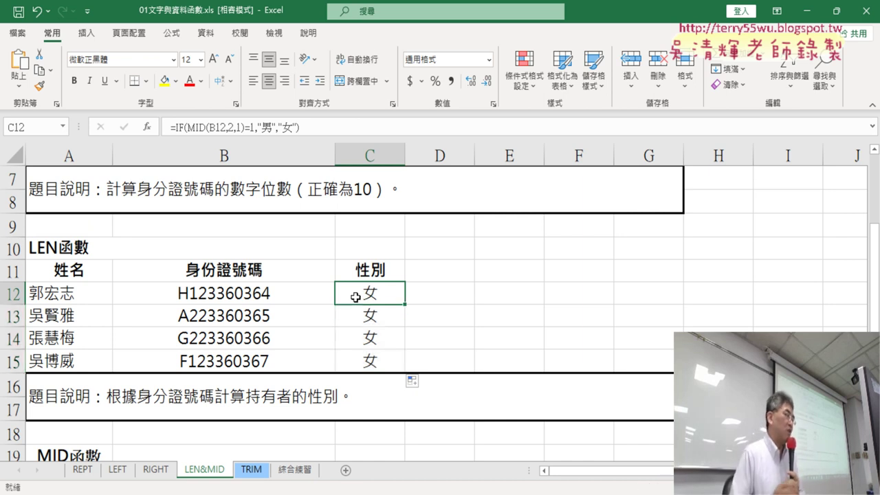
Reopen C12's IF arguments and select the final 1 in the logical test
left_click(177, 128)
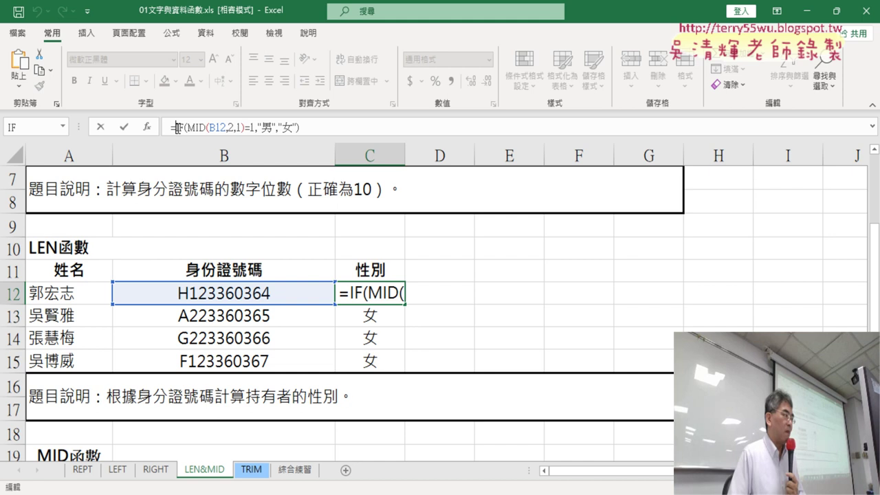
left_click(146, 127)
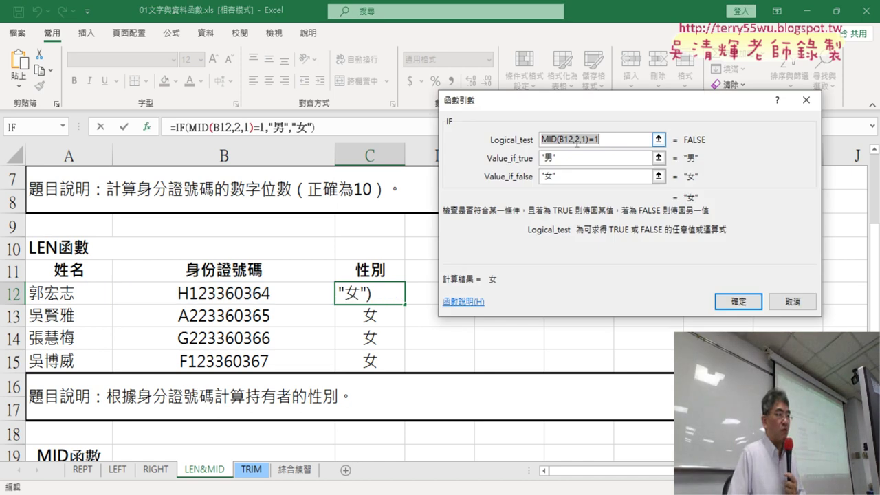
left_click(617, 138)
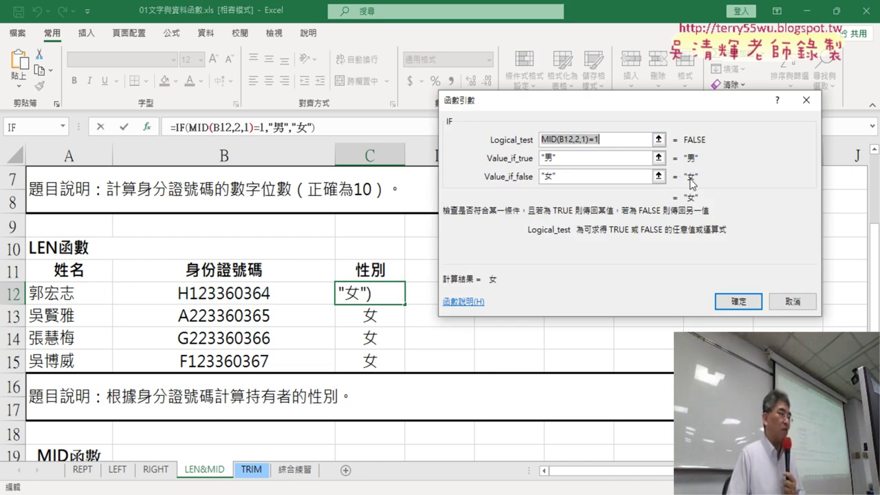
double_click(605, 143)
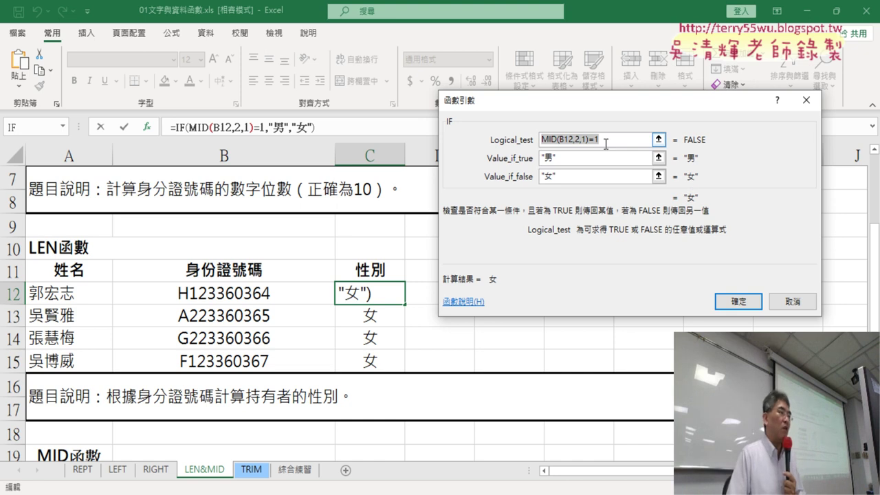
left_click(595, 142)
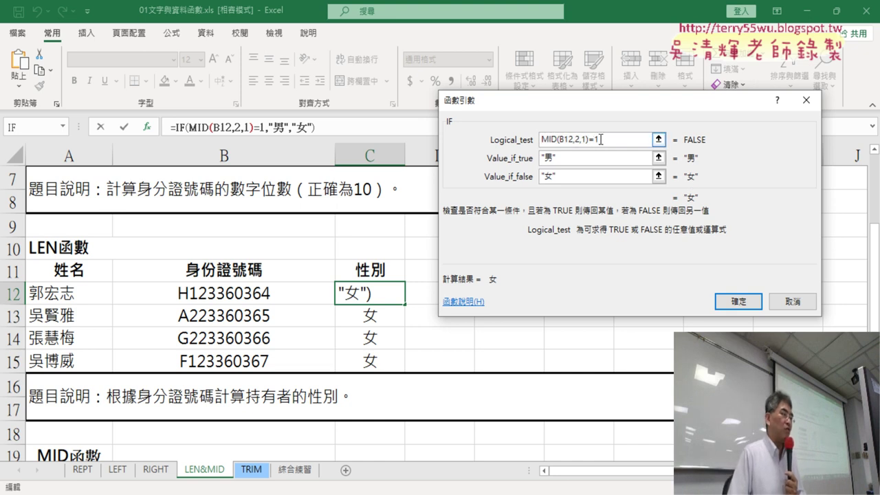
key("shift+Left")
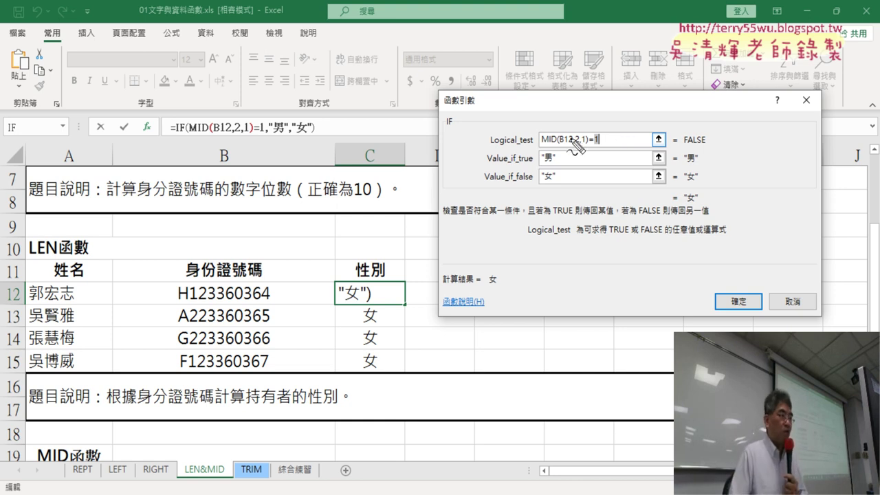
Sketch annotations explaining that the test must compare against the text "1", then clear them
left_click_drag(543, 146, 584, 143)
left_click_drag(525, 100, 544, 141)
mouse_move(554, 91)
left_mouse_down()
mouse_move(554, 103)
mouse_move(561, 99)
left_mouse_up()
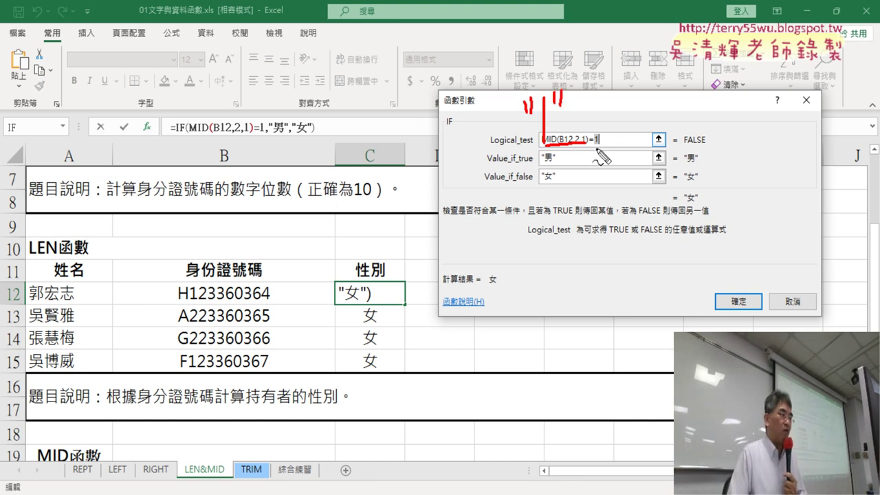
left_click_drag(593, 143, 601, 145)
left_click_drag(574, 117, 583, 123)
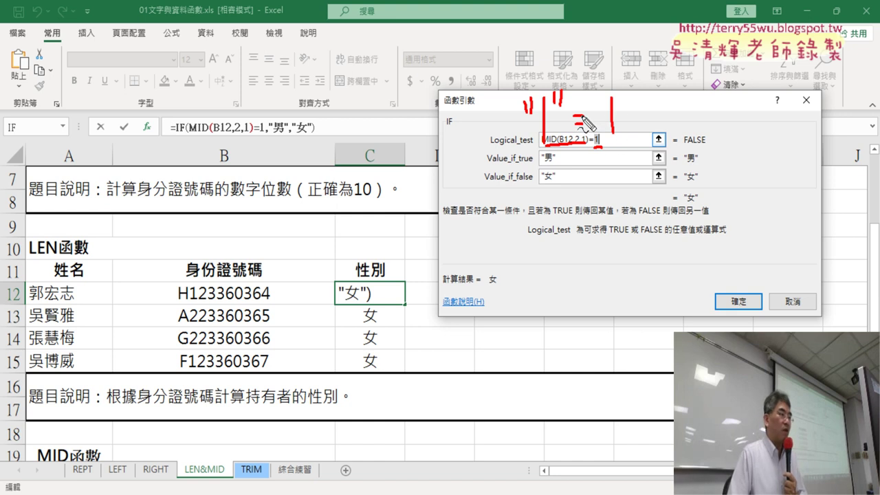
left_click_drag(586, 104, 574, 141)
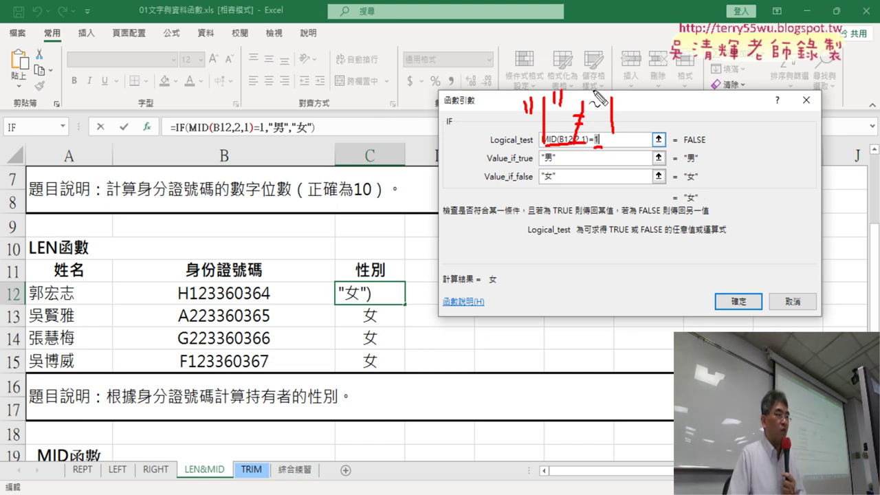
mouse_move(593, 89)
left_mouse_down()
mouse_move(590, 109)
mouse_move(628, 96)
left_mouse_up()
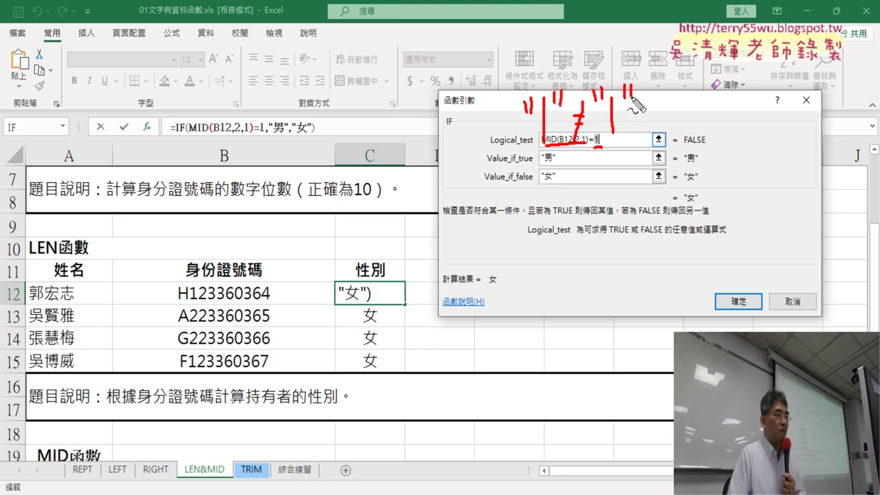
key("Escape")
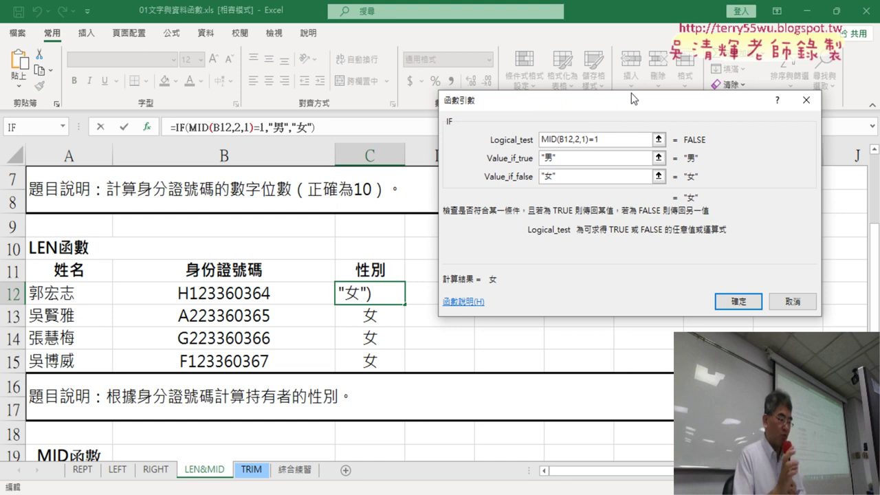
Wrap the 1 in quotes so the test reads MID(B12,2,1)="1", and confirm
type("\"")
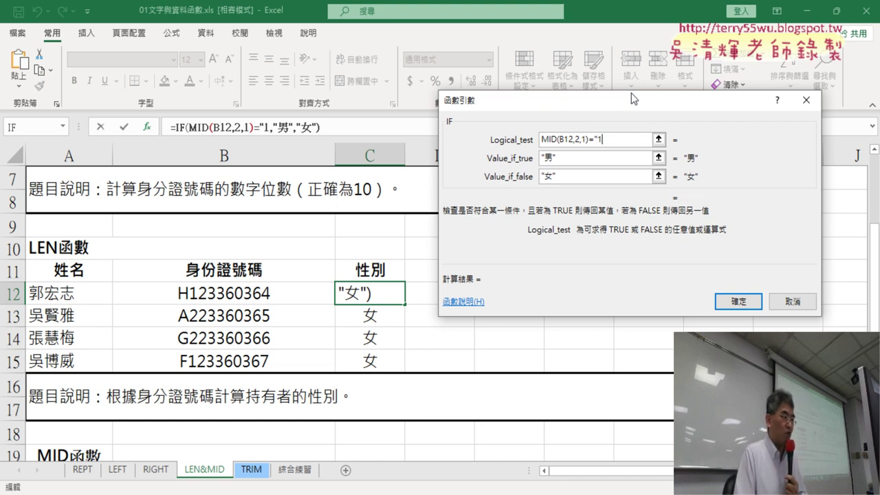
key("Right")
type("\"")
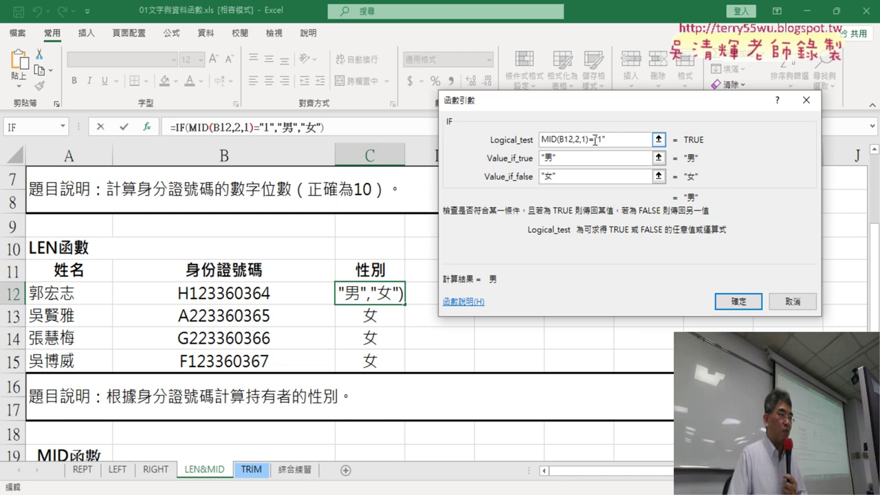
left_click_drag(594, 140, 621, 139)
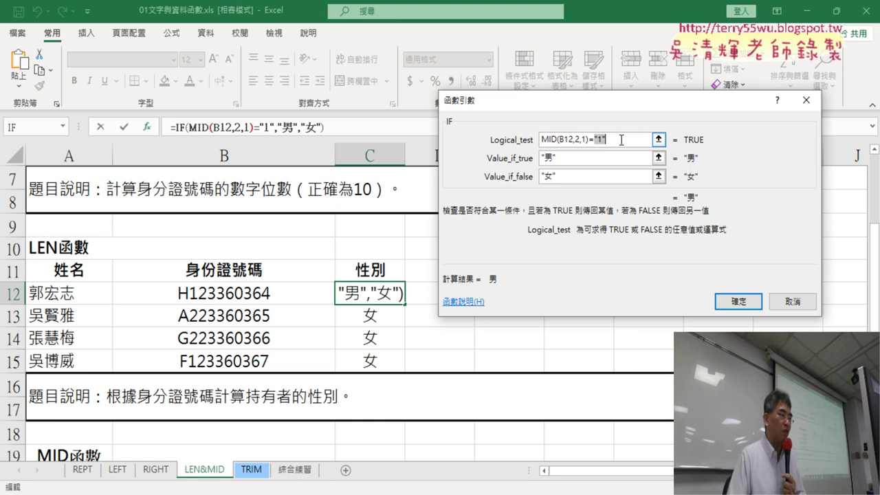
left_click(735, 304)
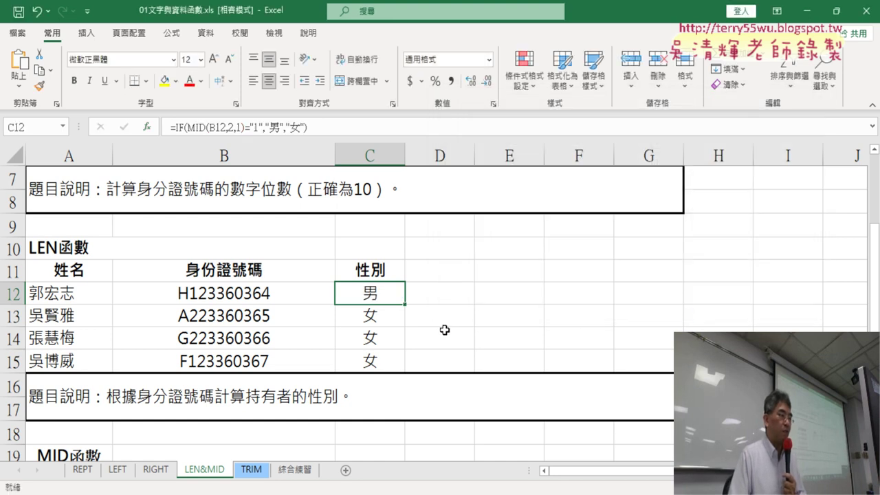
Fill the corrected IF formula down to C15 and recommit C12's formula through its arguments dialog
mouse_move(404, 303)
left_mouse_down()
mouse_move(408, 367)
mouse_move(409, 355)
left_mouse_up()
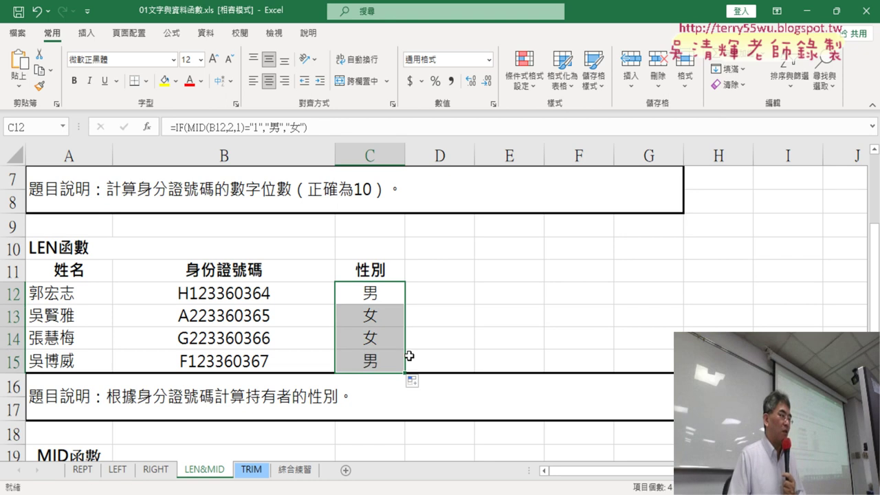
left_click(359, 289)
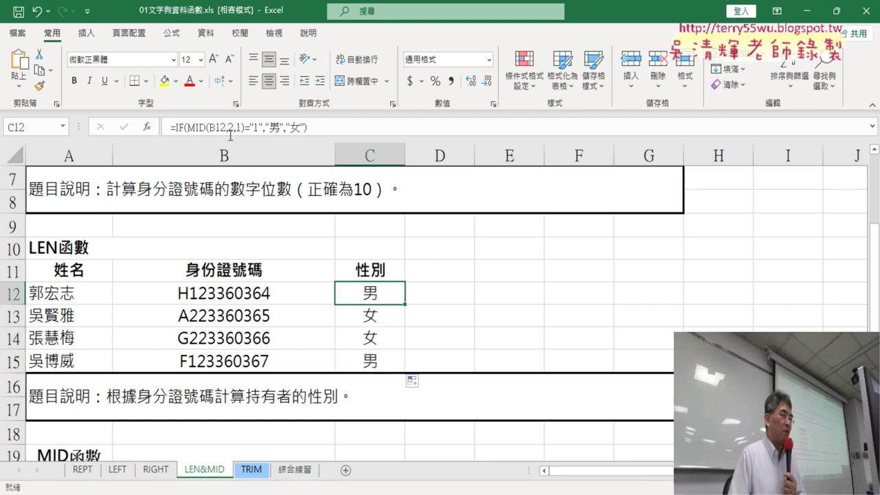
left_click(176, 129)
left_click(146, 127)
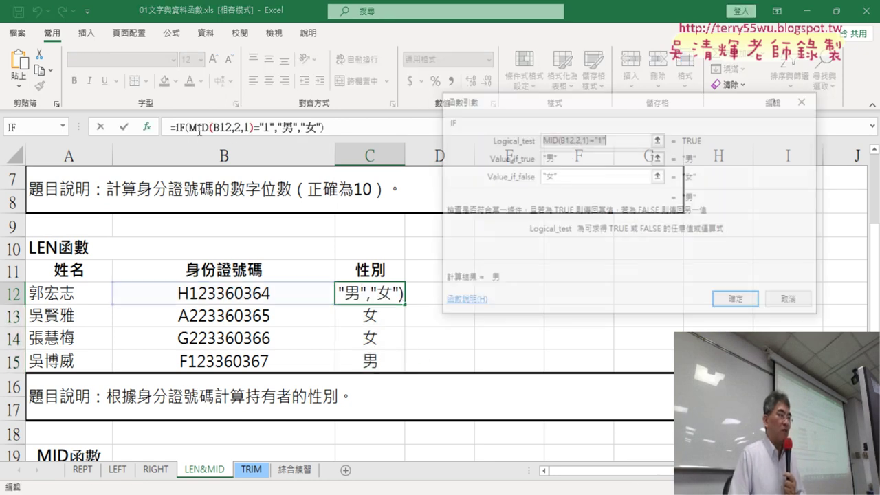
left_click(615, 142)
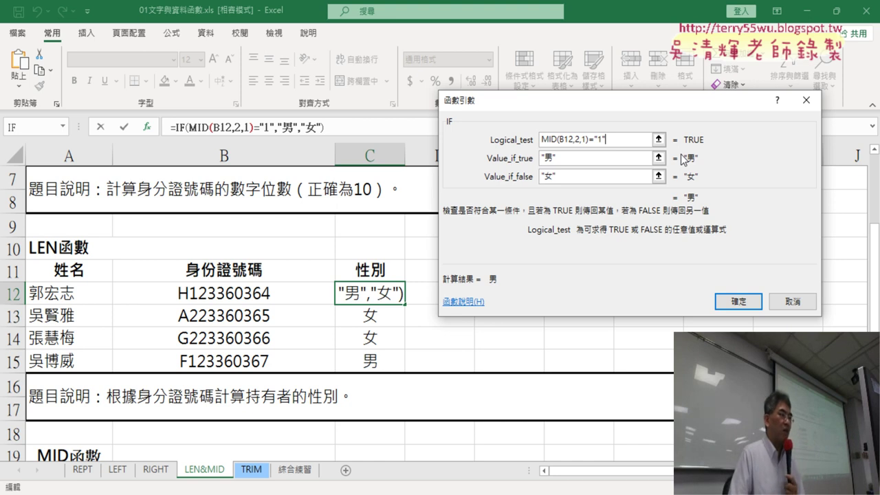
left_click(742, 305)
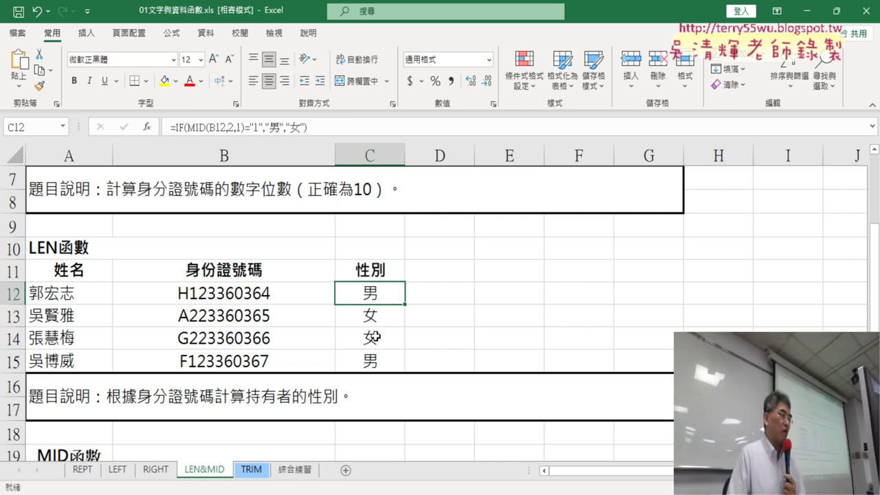
On the LEFT sheet, choose the LEFT text function for D10
left_click(118, 473)
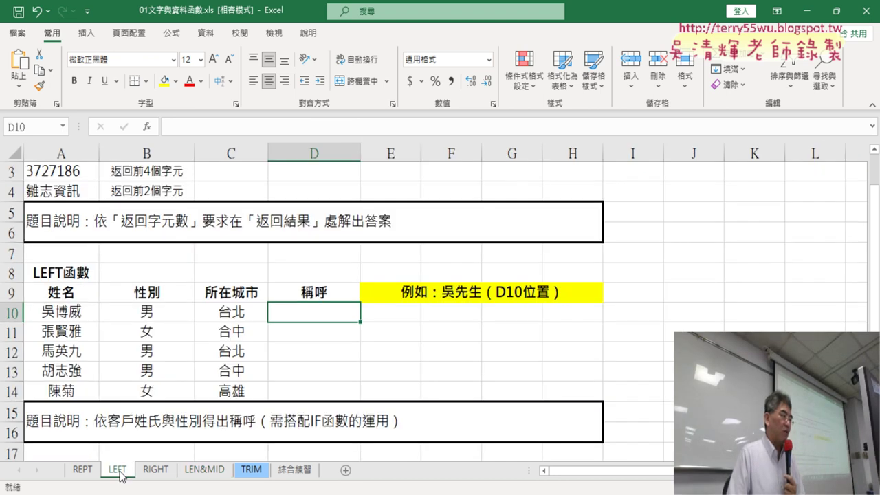
left_click(149, 127)
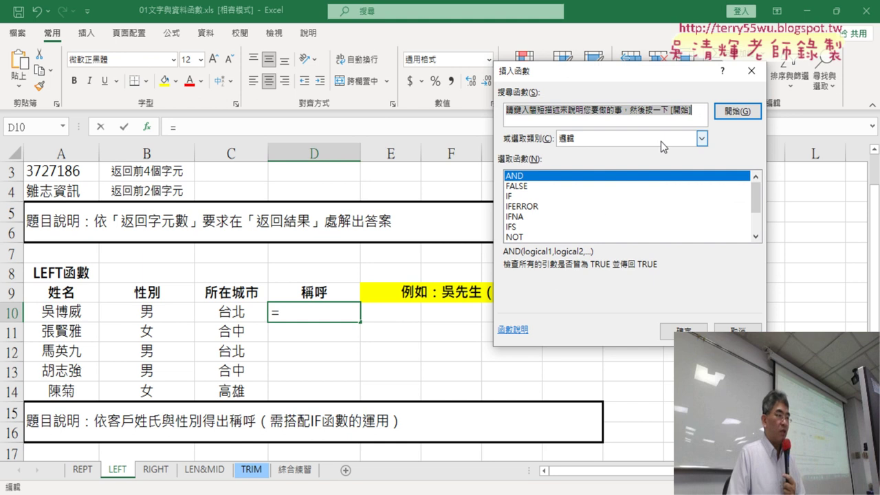
left_click(701, 138)
left_click(625, 234)
scroll(688, 232, "down", 1)
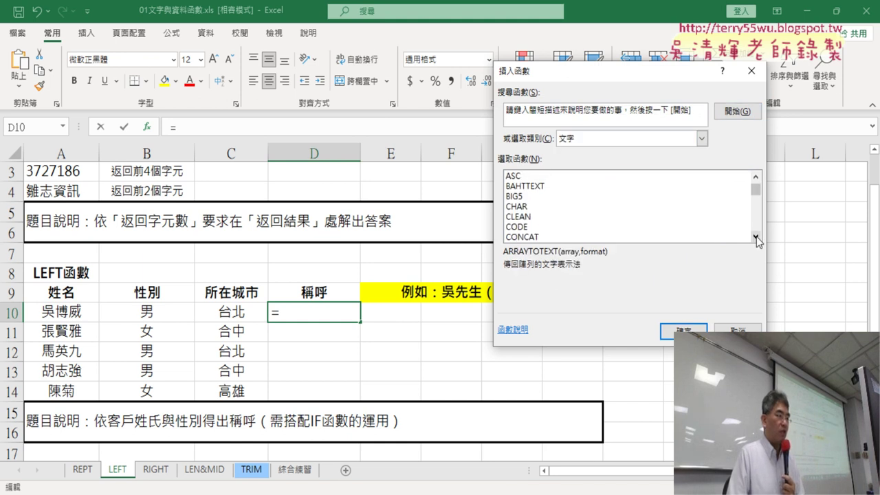
scroll(619, 235, "down", 1)
scroll(564, 237, "down", 1)
scroll(543, 238, "down", 1)
double_click(514, 215)
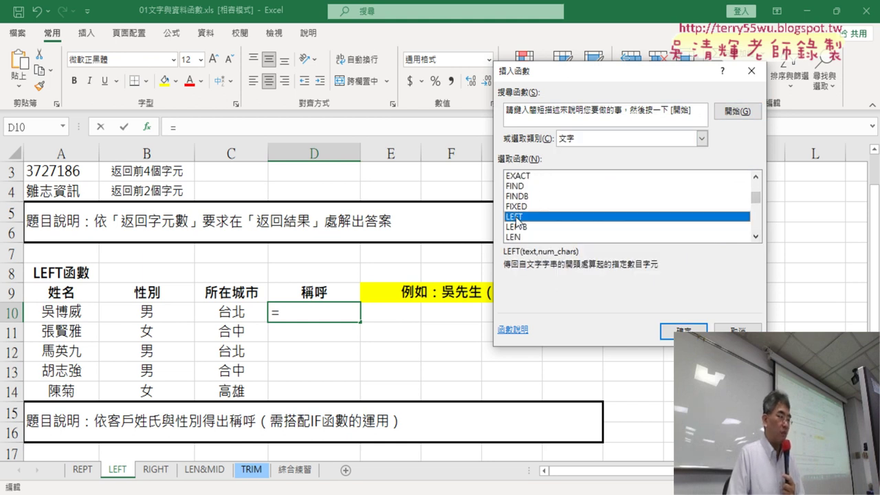
Set LEFT's Text to A10 and Num_chars to 1, giving =LEFT(A10,1)
left_click(54, 315)
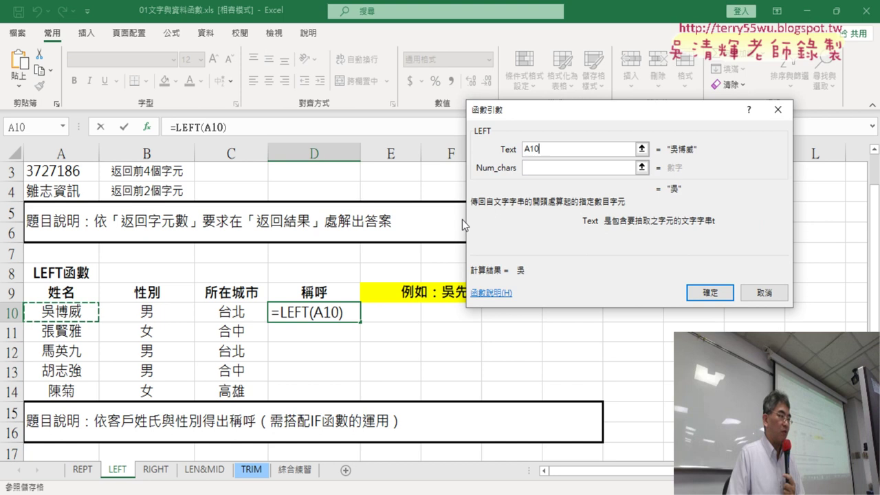
left_click(533, 167)
type("1")
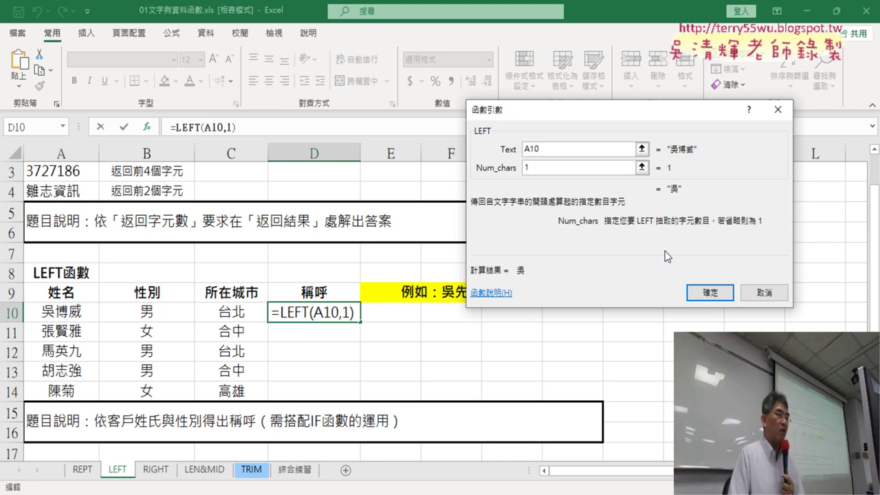
left_click(710, 292)
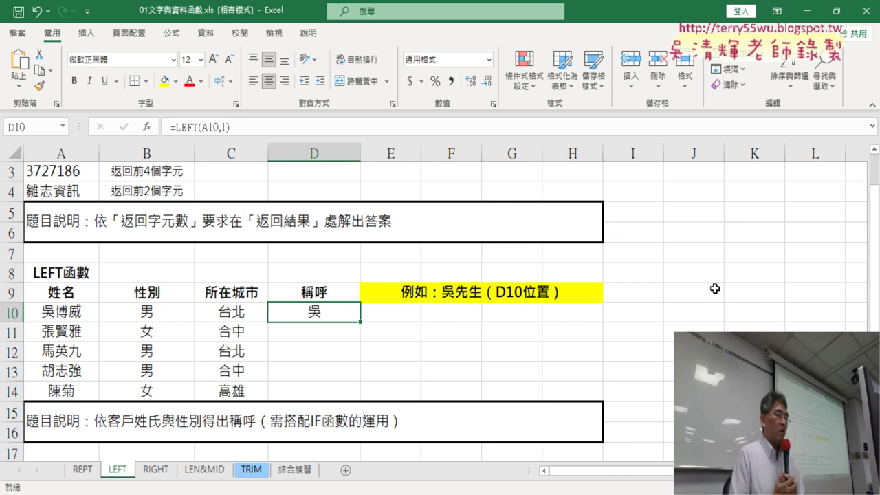
Append &"先生" to D10's formula and fill it down to D14
left_click(258, 124)
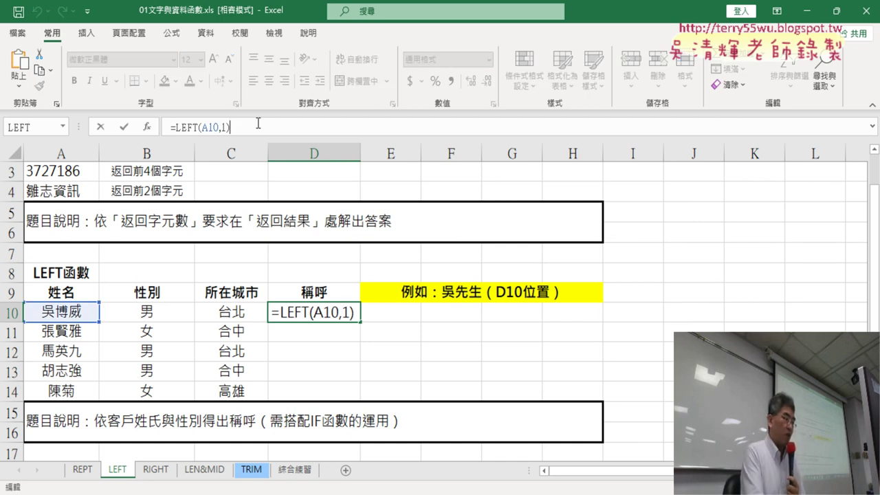
type("&")
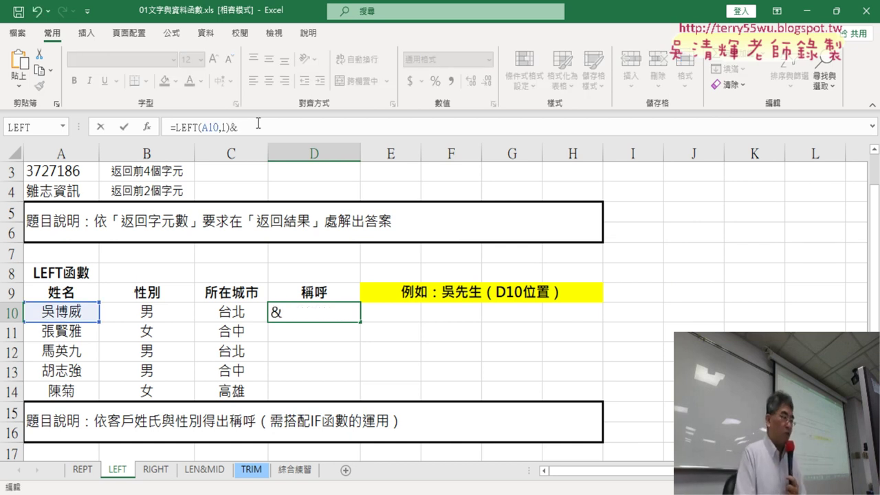
type("\"")
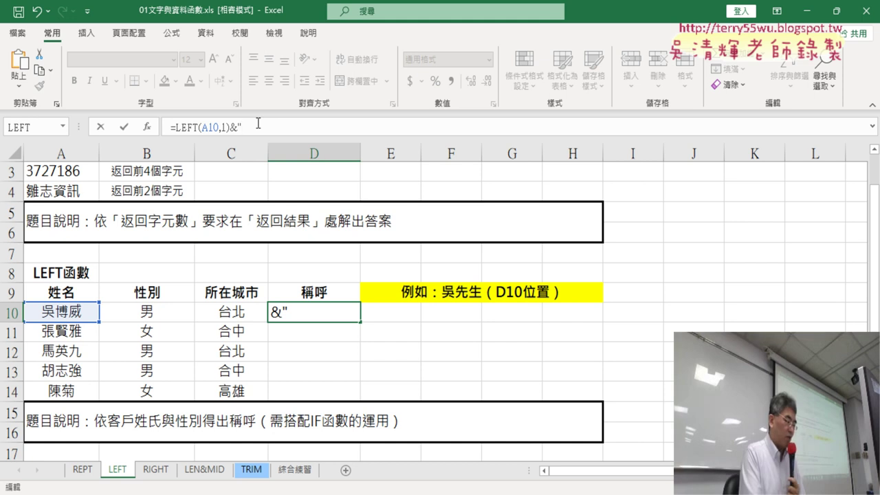
type("先")
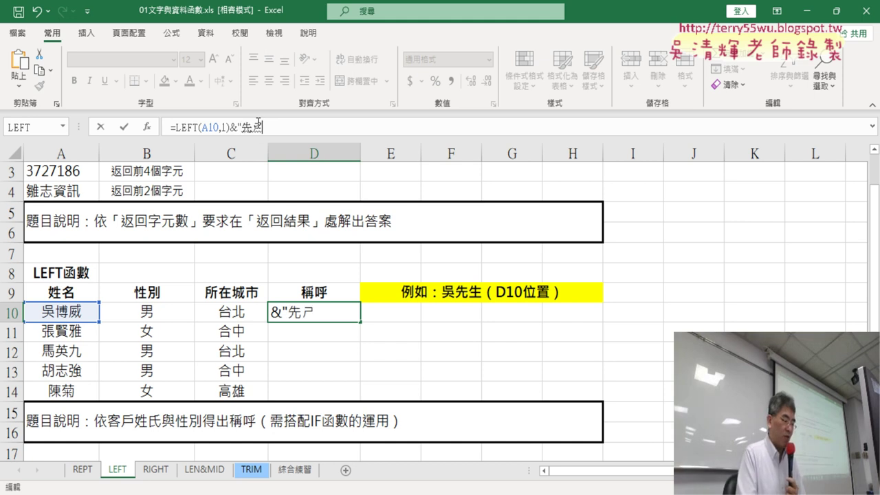
type("生")
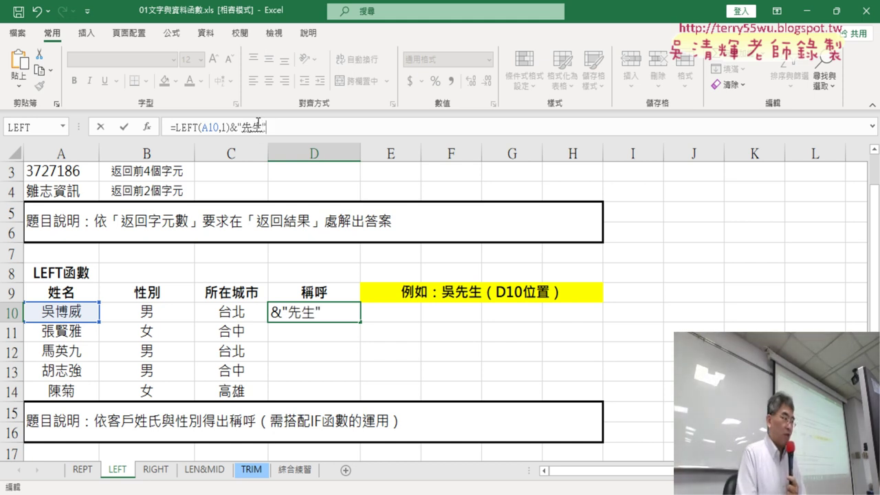
left_click(125, 128)
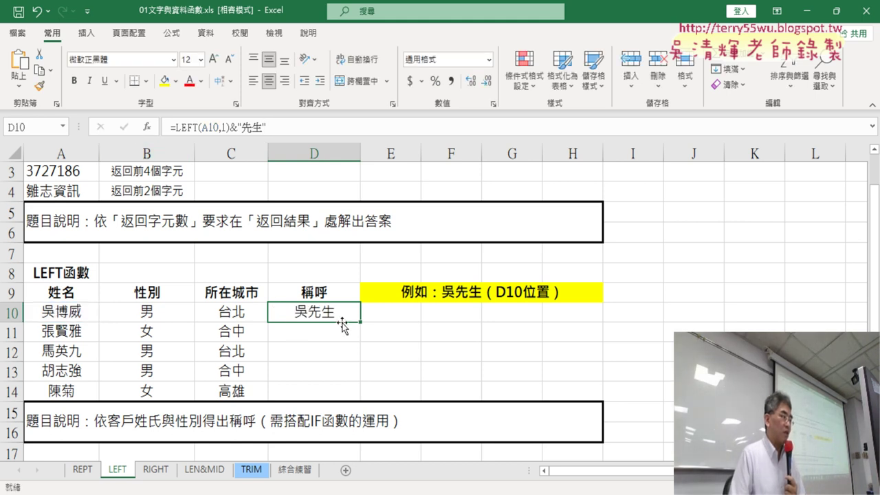
left_click_drag(359, 322, 359, 399)
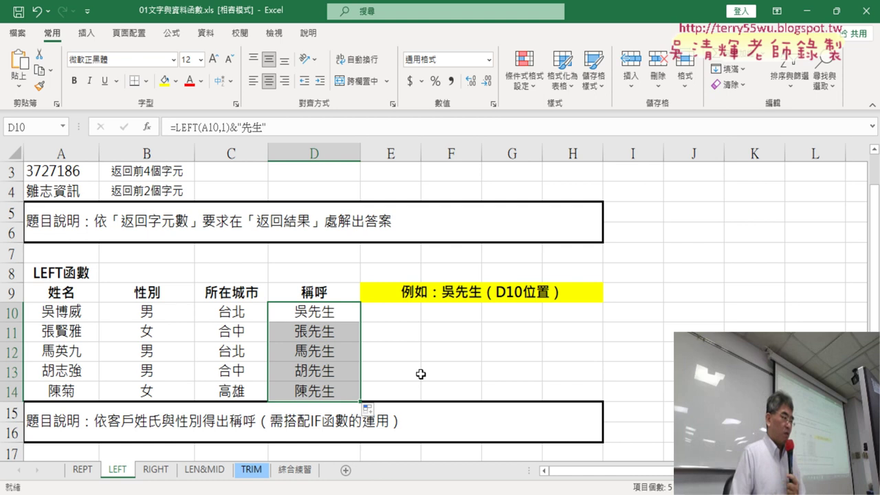
left_click(324, 318)
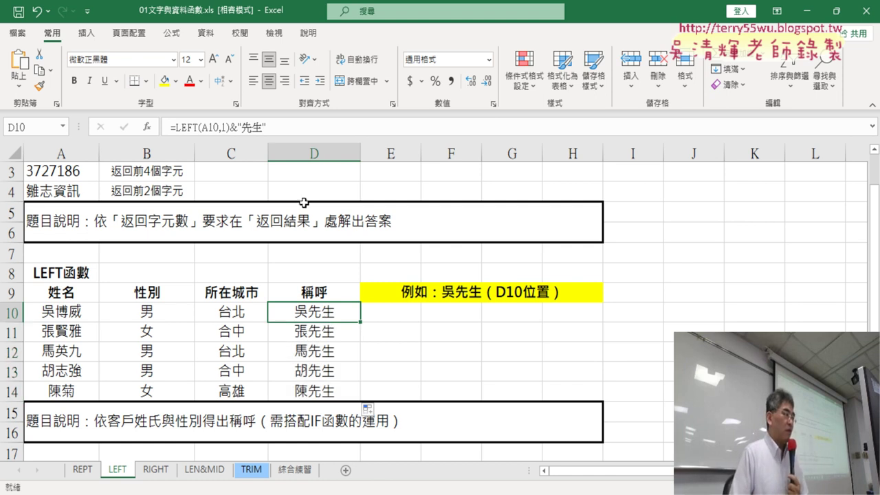
Delete "先生" from D10's formula in the formula bar, leaving =LEFT(A10,1)&
left_click(237, 127)
left_click_drag(237, 127, 271, 125)
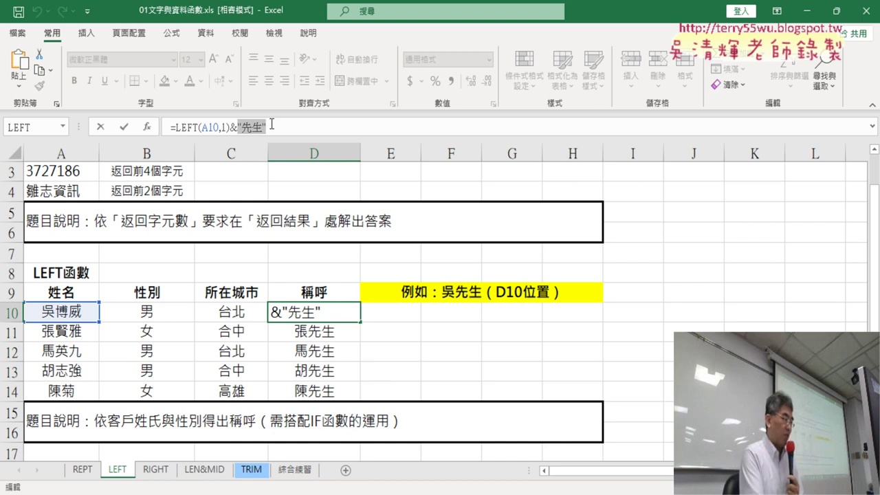
key("BackSpace")
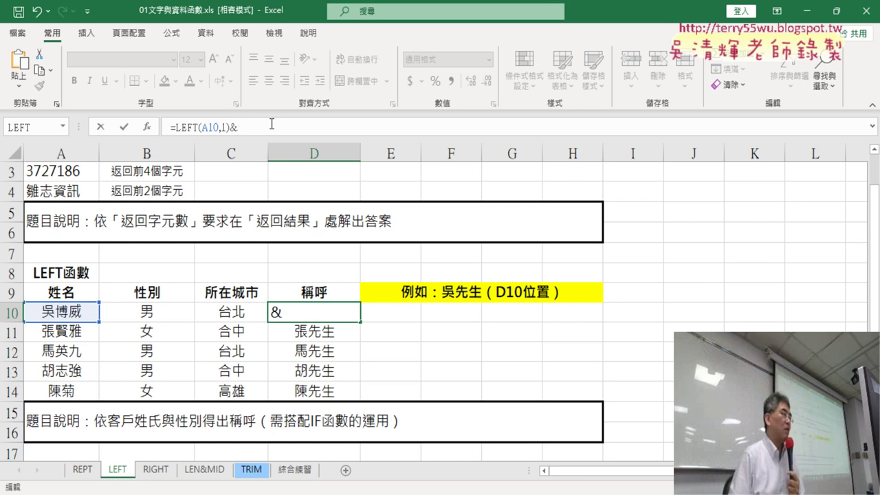
Insert the IF function from the Logical category into D10's formula
left_click(146, 127)
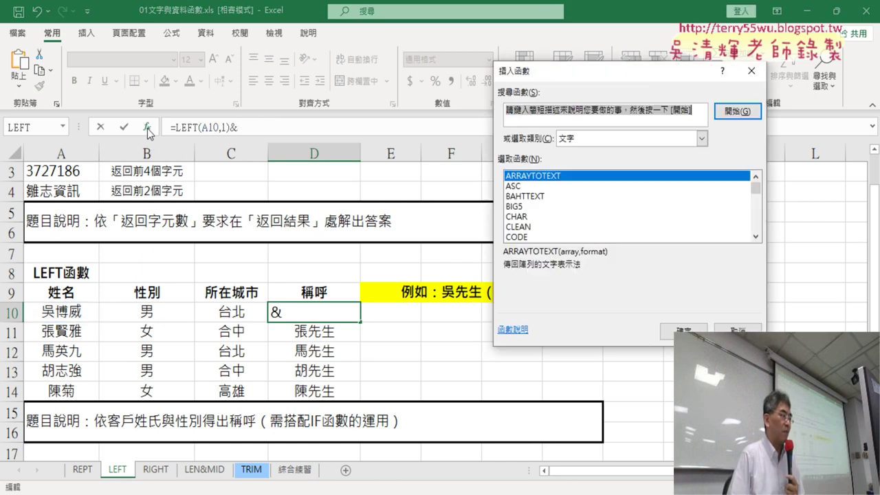
left_click(597, 138)
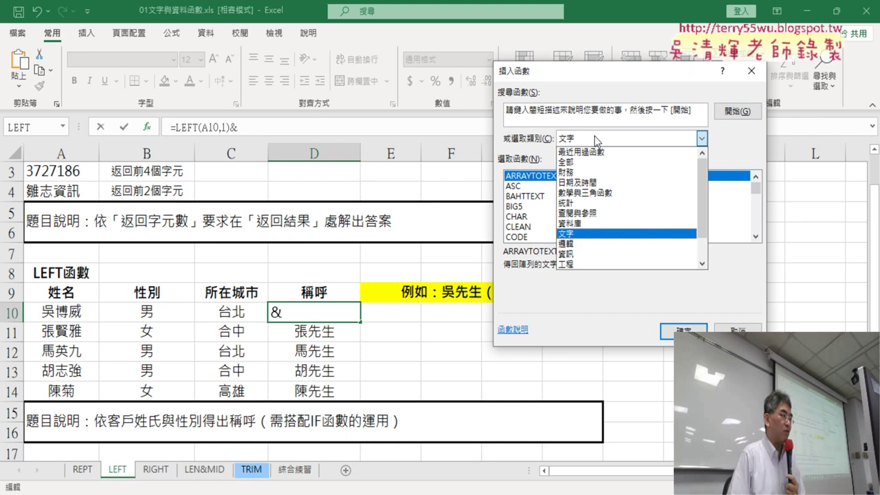
left_click(590, 243)
double_click(523, 197)
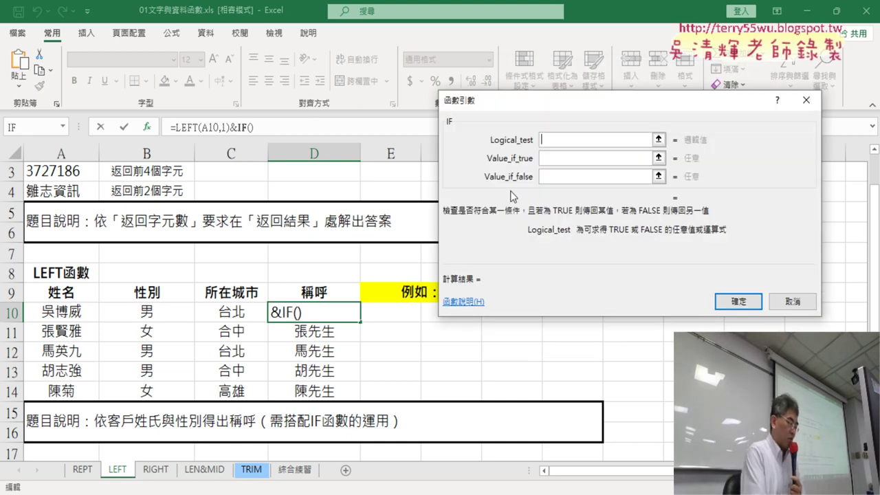
left_click(141, 126)
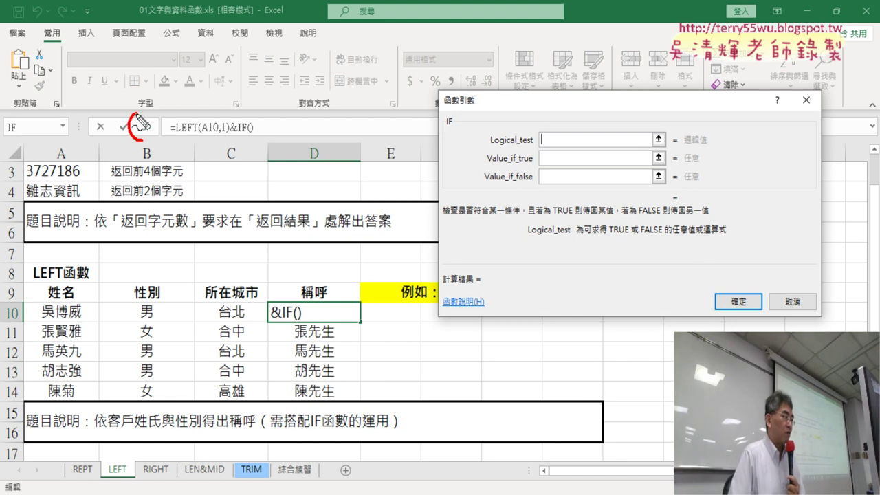
left_click_drag(140, 125, 146, 116)
left_click_drag(231, 135, 253, 135)
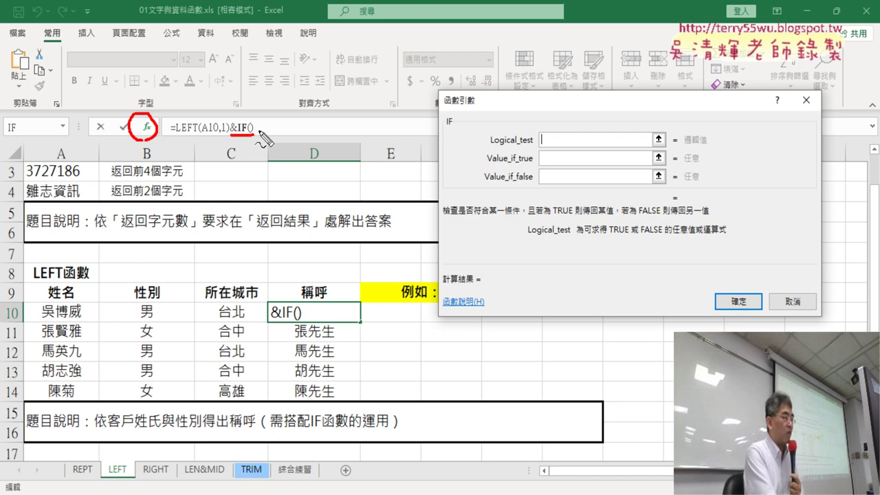
key("Escape")
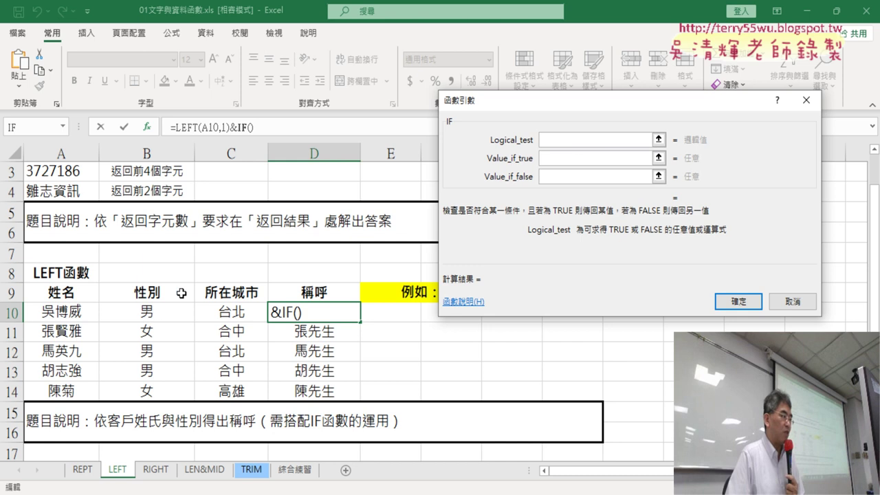
Give IF the test B10="男", true value "先生" and false value "小姐", then confirm
left_click(154, 313)
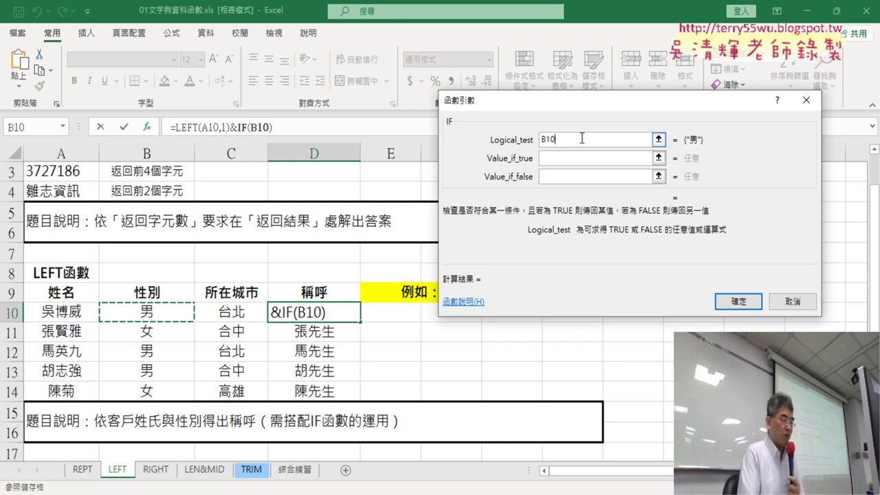
type("ㄦ")
key("BackSpace")
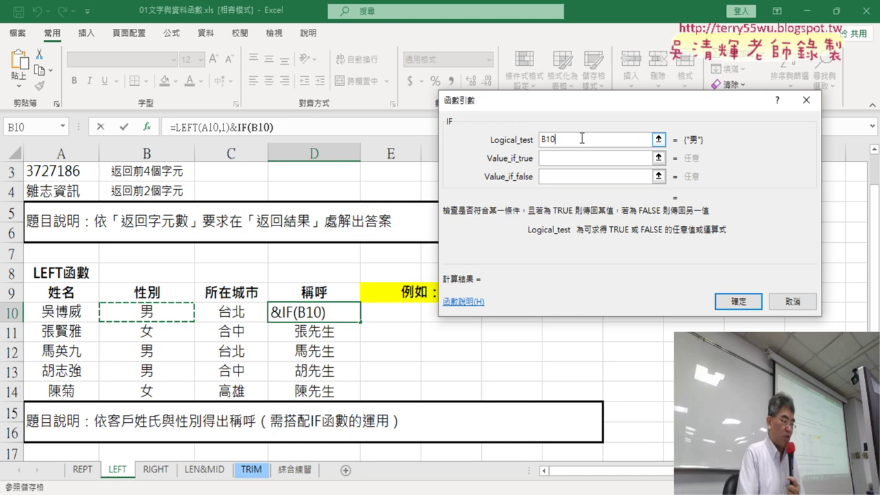
type("=")
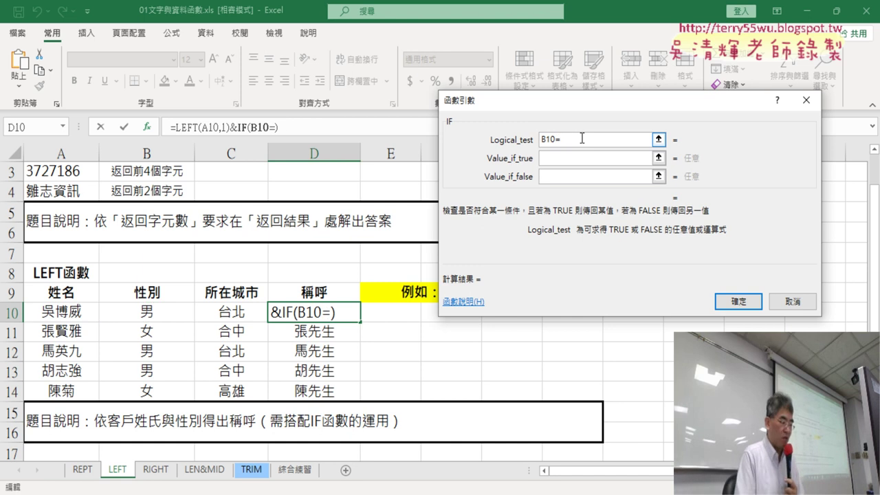
type("\"")
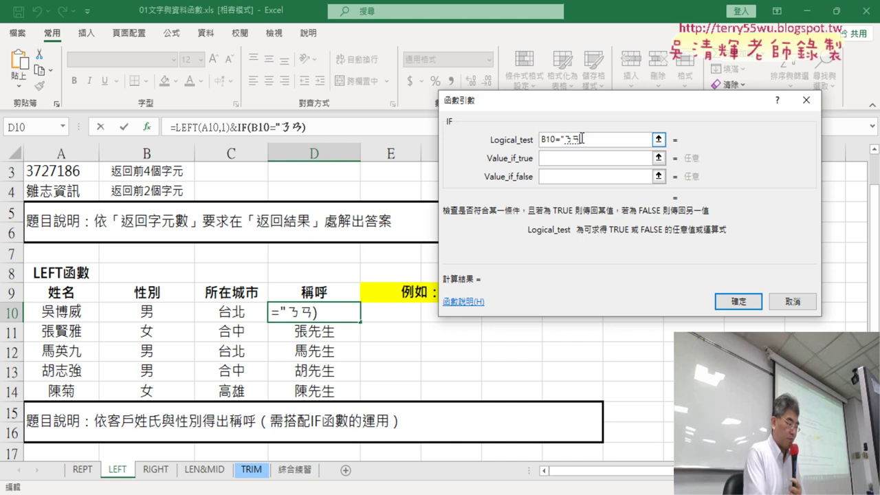
type("男\"")
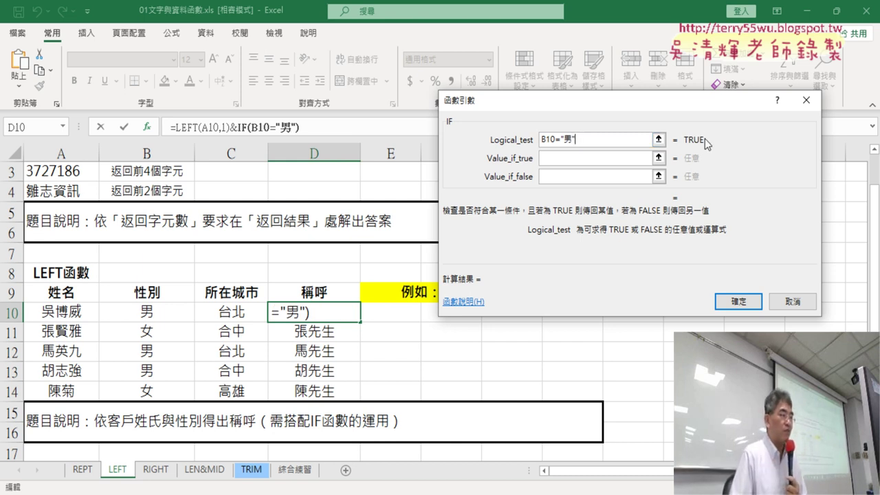
left_click(556, 163)
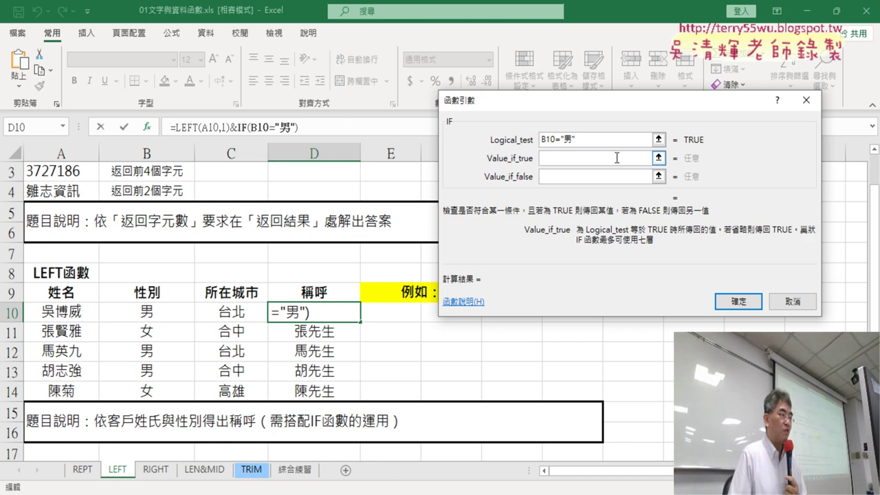
type("\"先生\"")
left_click(563, 176)
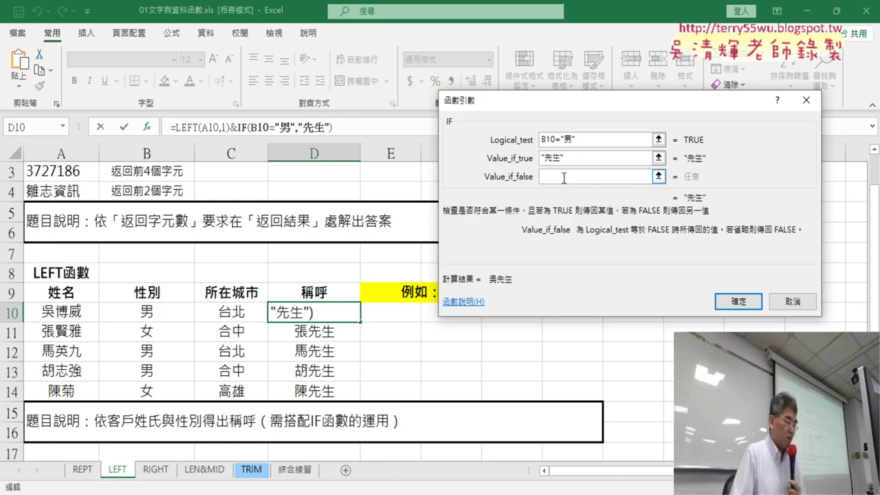
type("小")
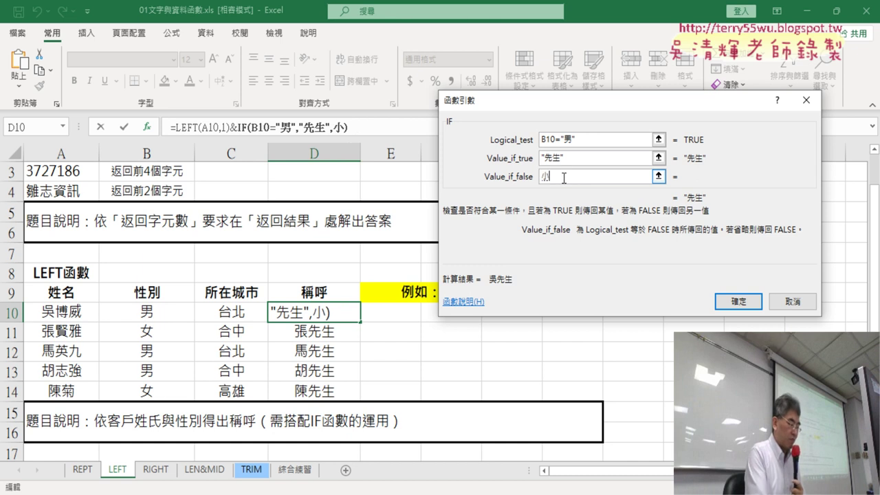
type("ㄐ姐")
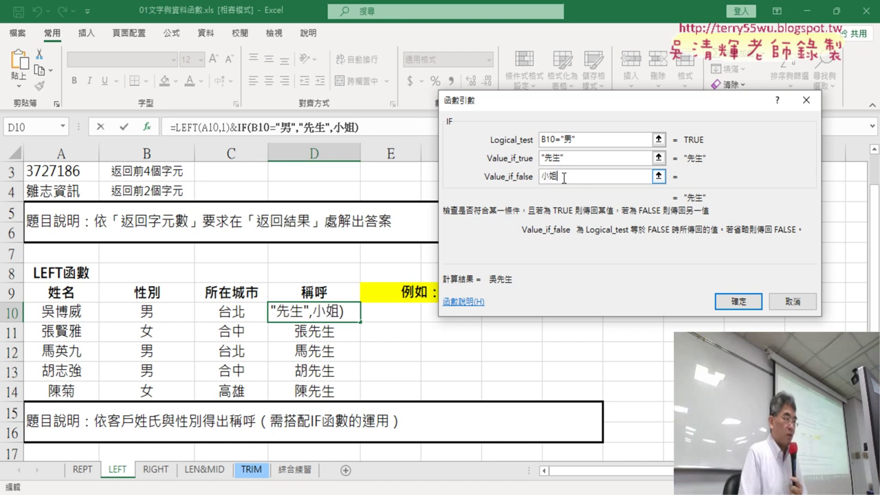
left_click(564, 158)
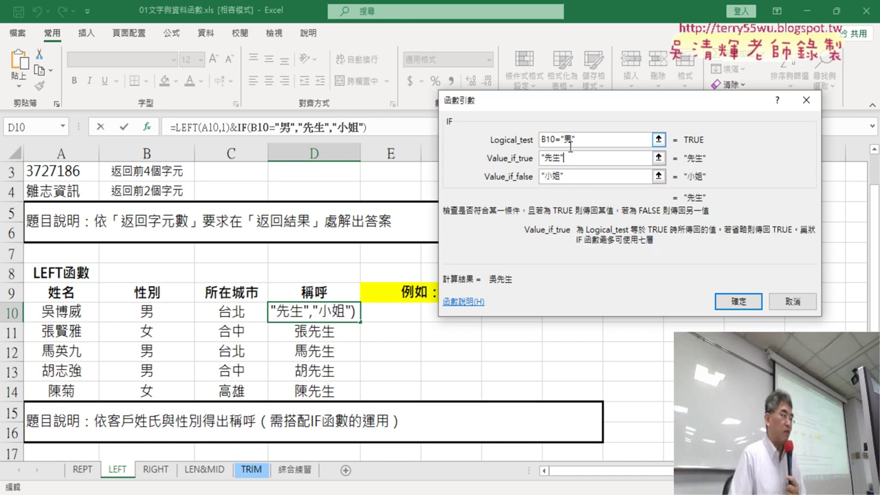
left_click(738, 301)
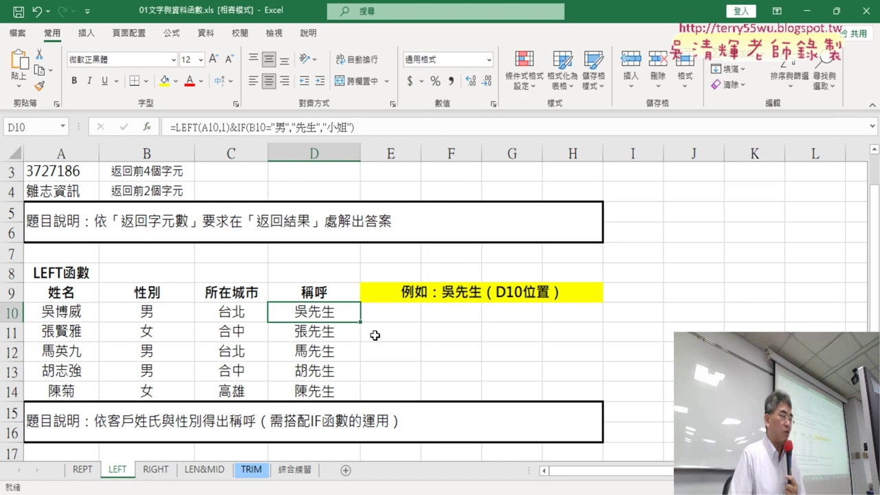
Fill D10's salutation formula down to D14, glance at LEN&MID, and return to LEFT
left_click_drag(360, 321, 360, 396)
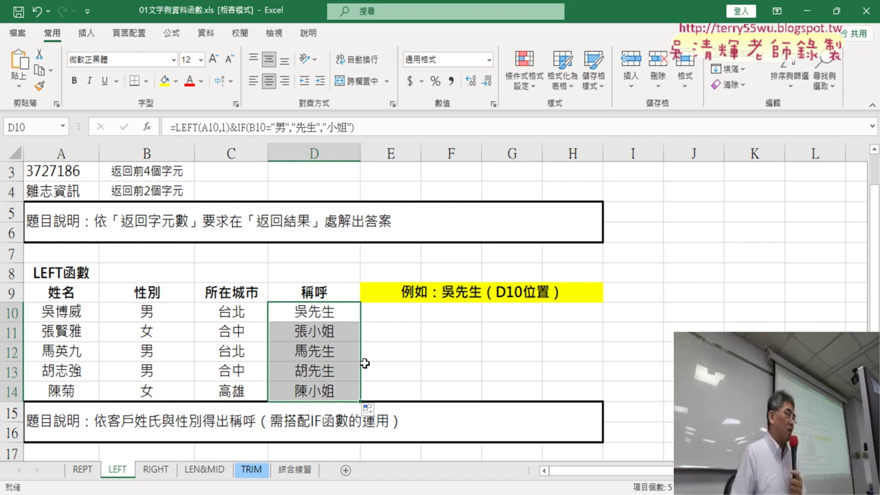
left_click(209, 470)
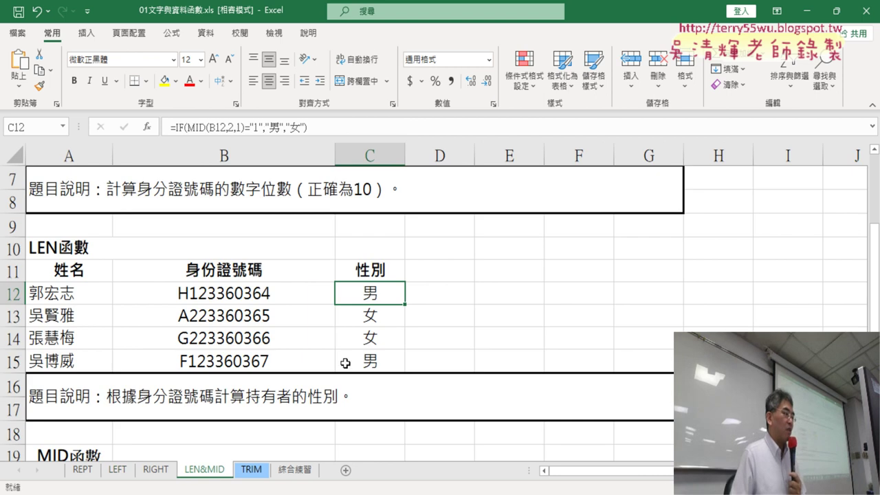
left_click(118, 470)
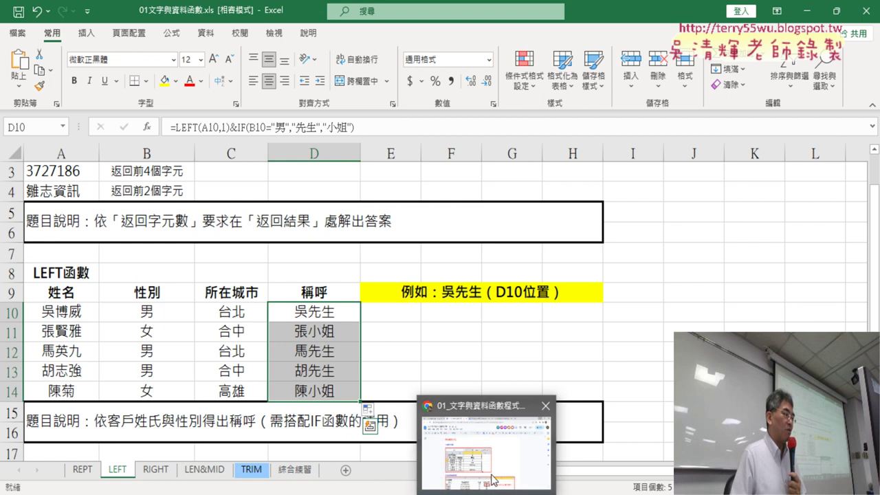
left_click(487, 443)
scroll(392, 335, "down", 2)
scroll(391, 336, "down", 1)
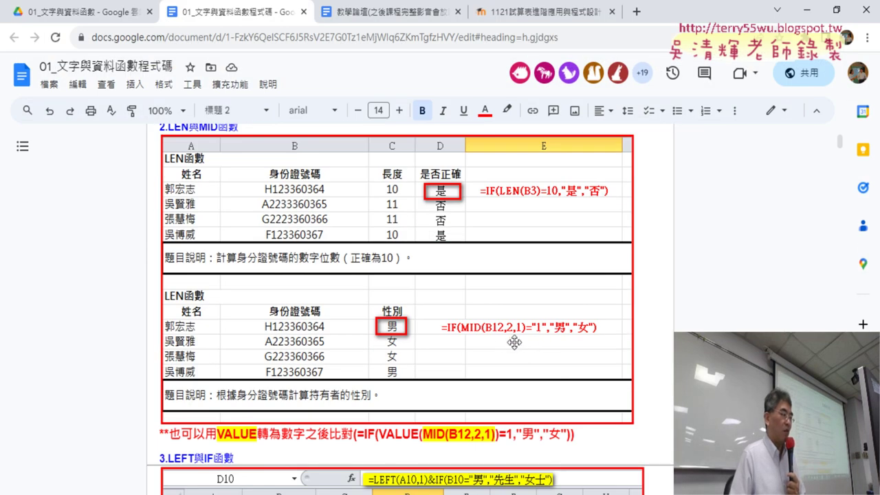
scroll(522, 344, "down", 4)
scroll(584, 329, "down", 3)
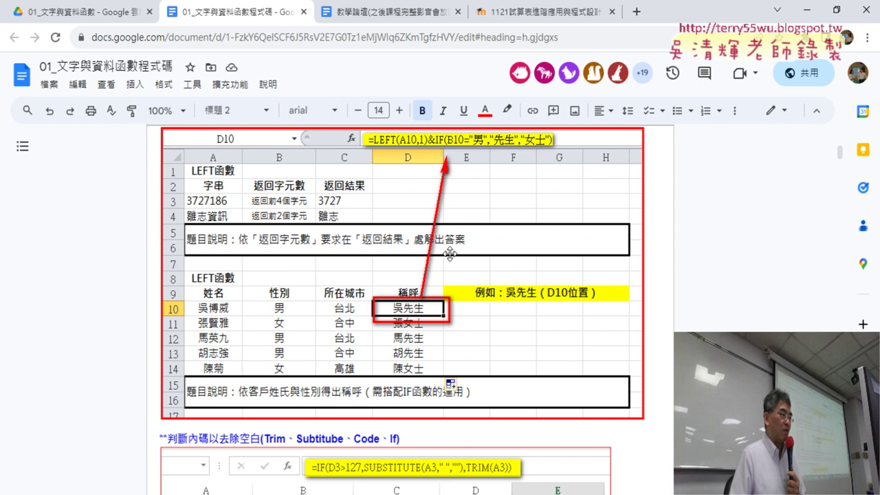
scroll(468, 237, "up", 1)
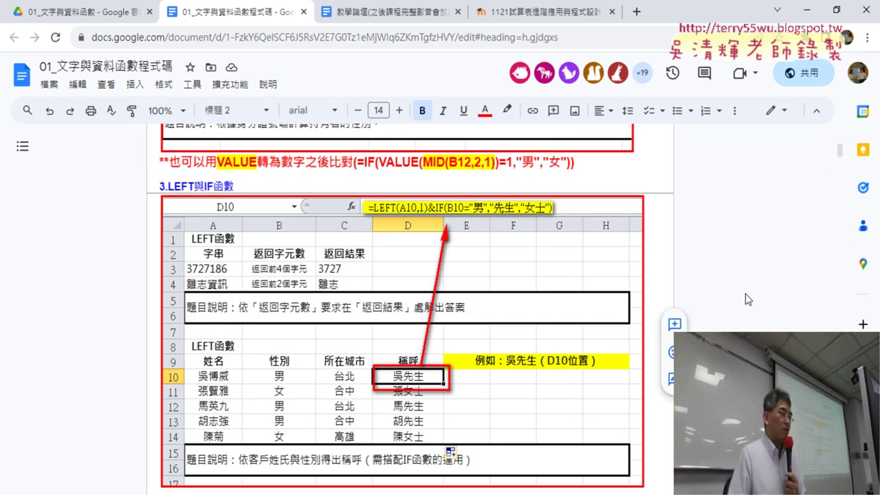
scroll(748, 292, "down", 1)
scroll(747, 291, "down", 1)
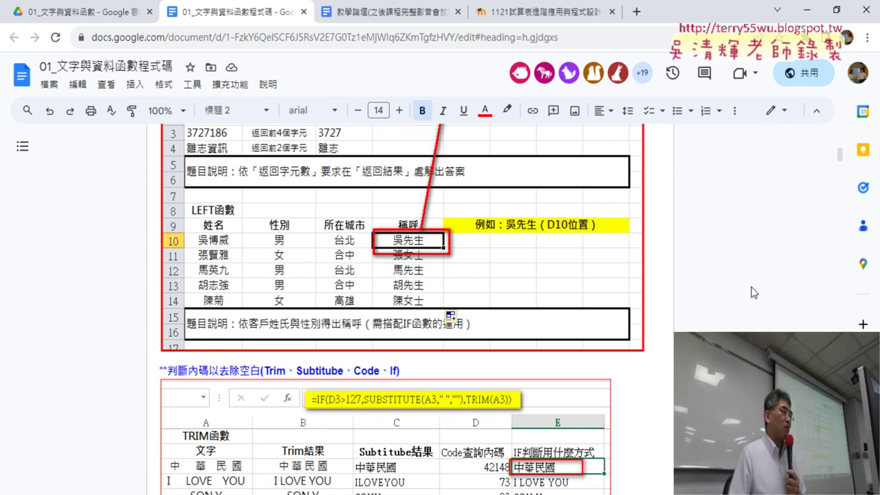
scroll(754, 294, "down", 2)
scroll(753, 289, "down", 1)
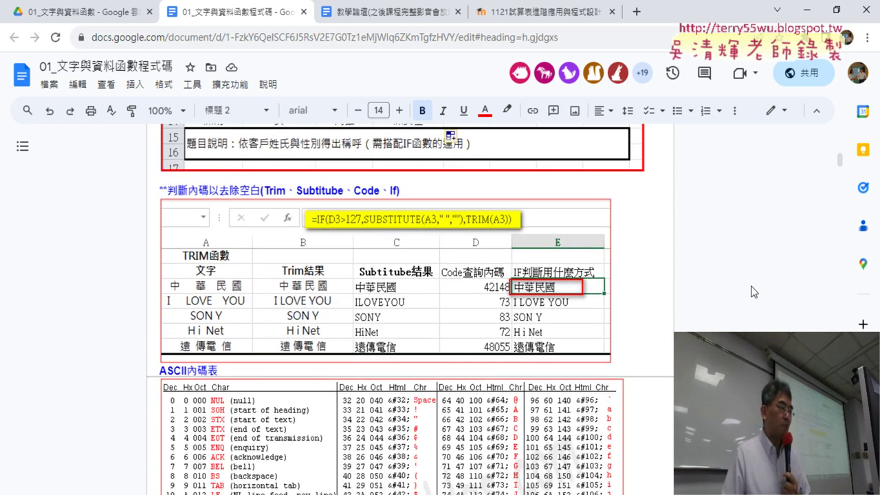
scroll(752, 284, "down", 3)
scroll(754, 275, "down", 1)
scroll(753, 276, "down", 3)
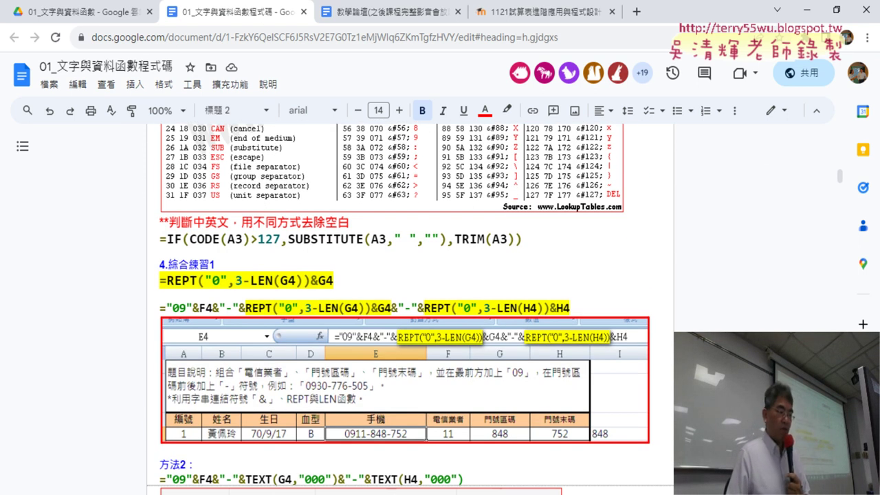
key("alt+Tab")
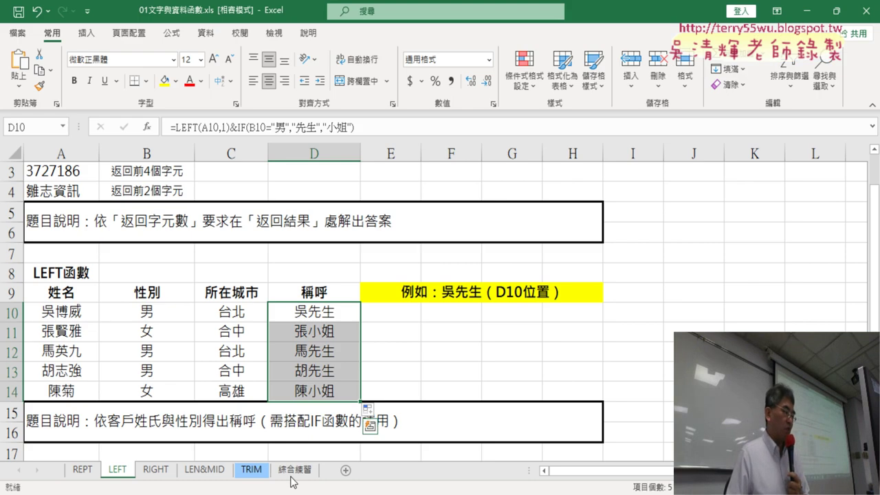
On the TRIM sheet, delete the SON Y and Hi Net rows (rows 5–6)
left_click(252, 473)
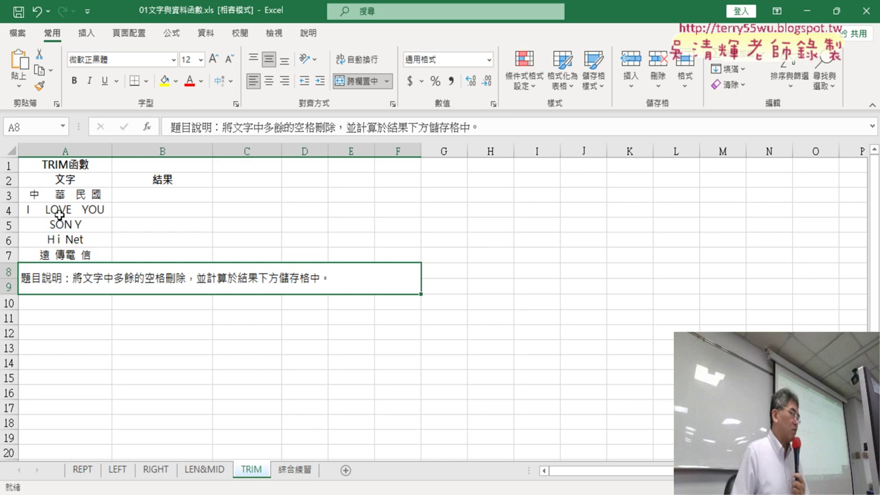
left_click_drag(8, 209, 9, 240)
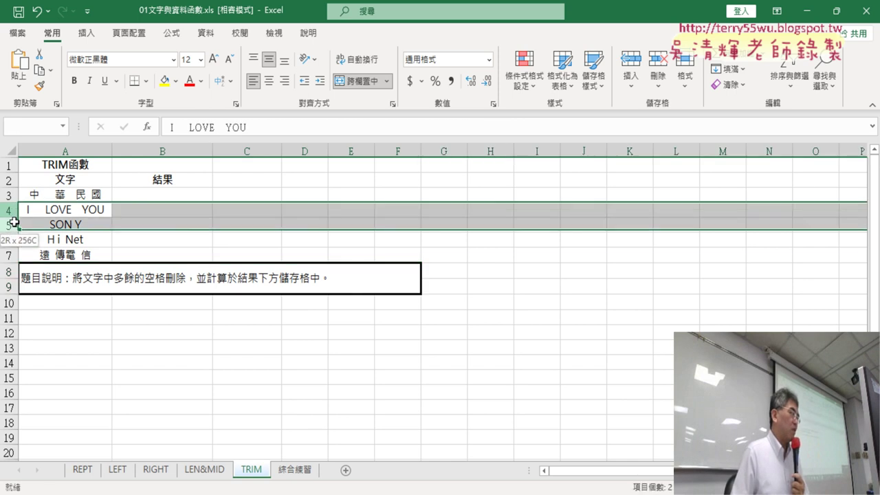
left_click(116, 243)
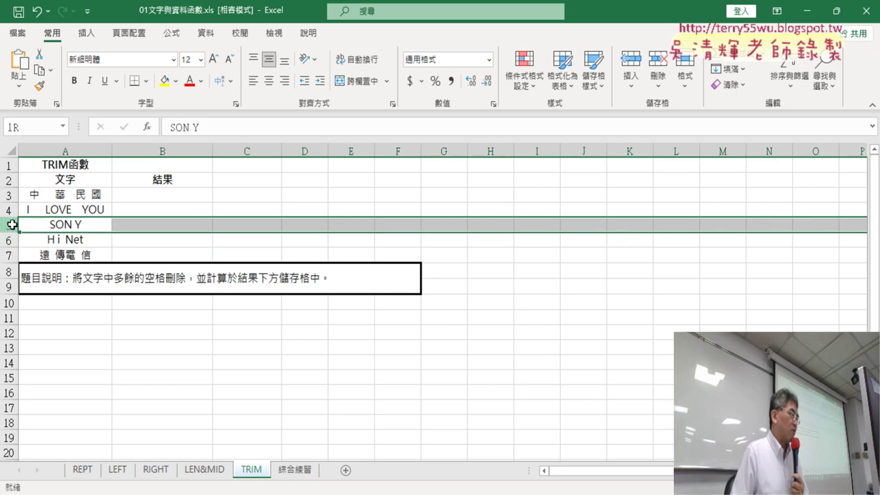
left_click_drag(8, 225, 8, 240)
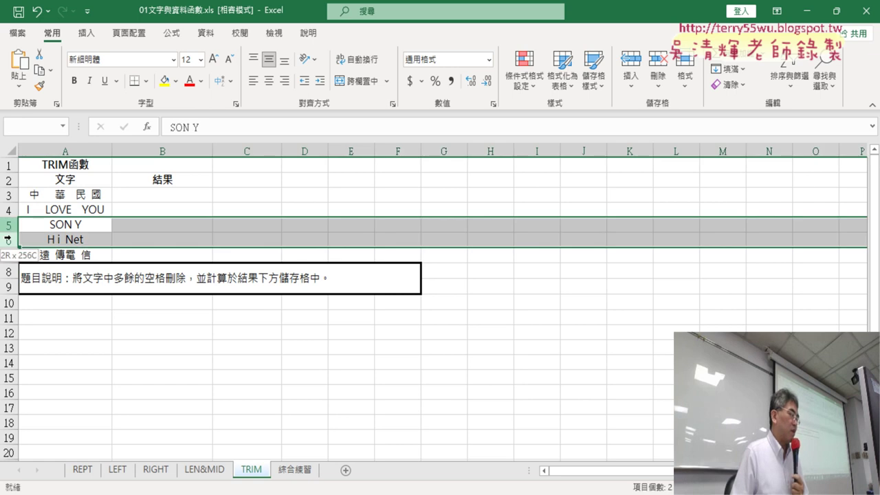
right_click(153, 235)
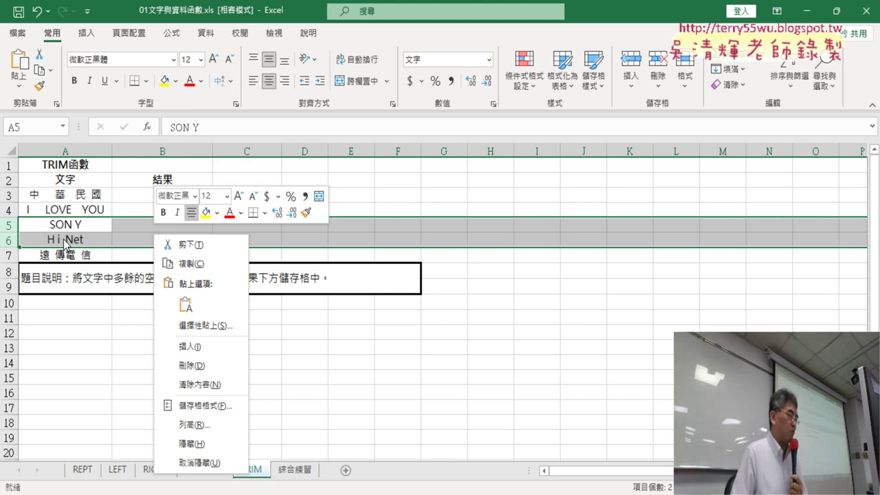
left_click(193, 371)
left_click(239, 298)
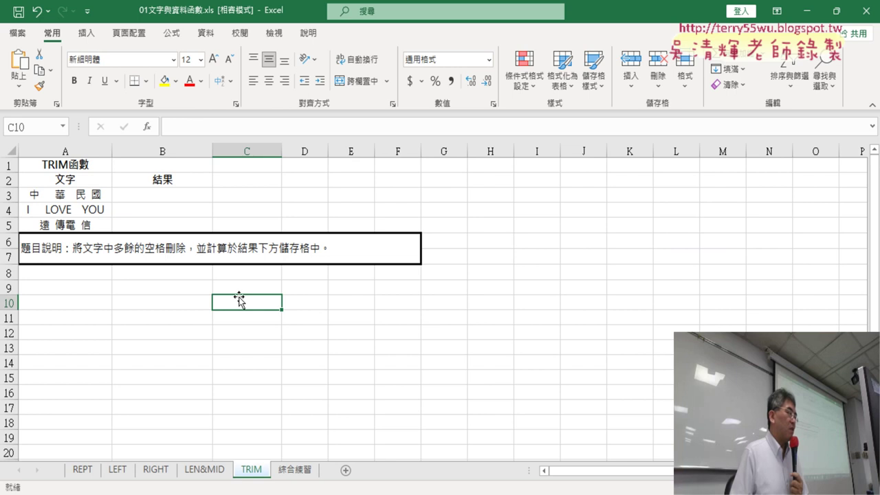
Paste the copied sample texts over A3:A5 and select B3
left_click_drag(89, 196, 88, 227)
left_click(162, 225)
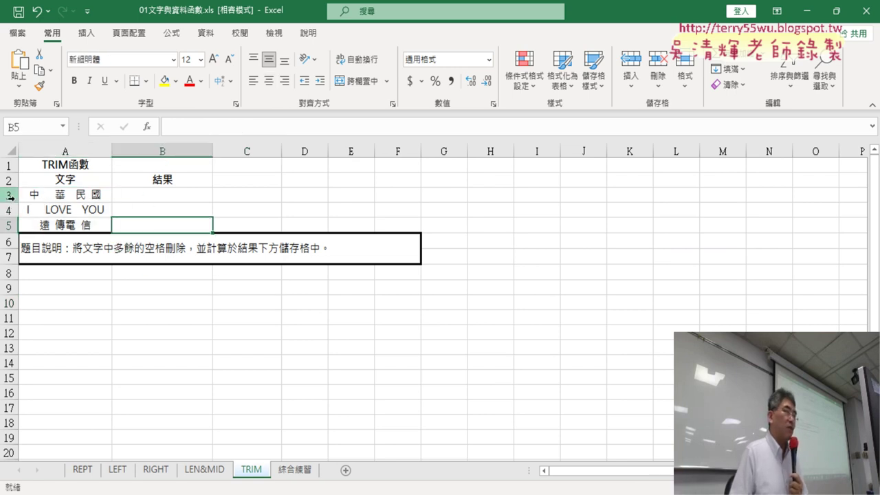
left_click_drag(88, 196, 86, 224)
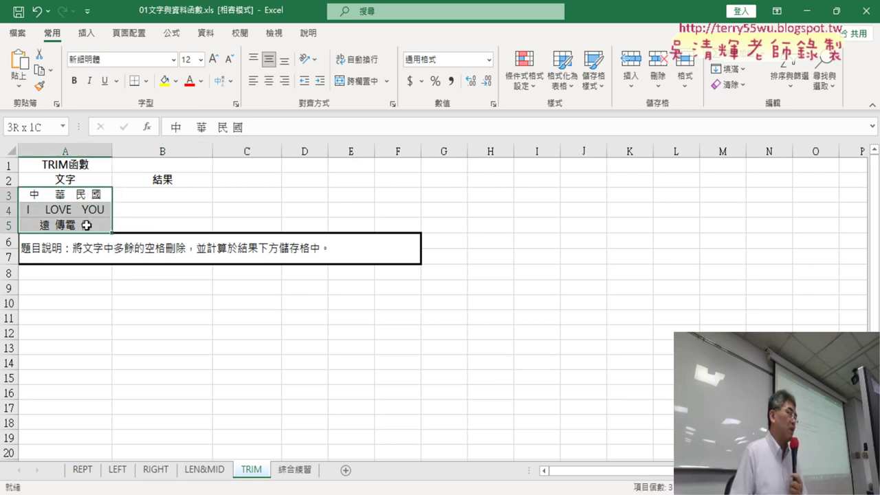
key("ctrl+v")
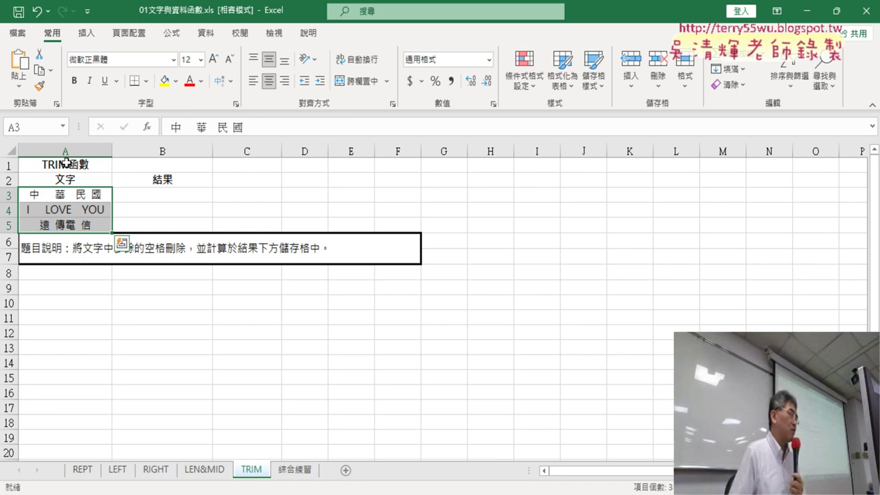
left_click(150, 195)
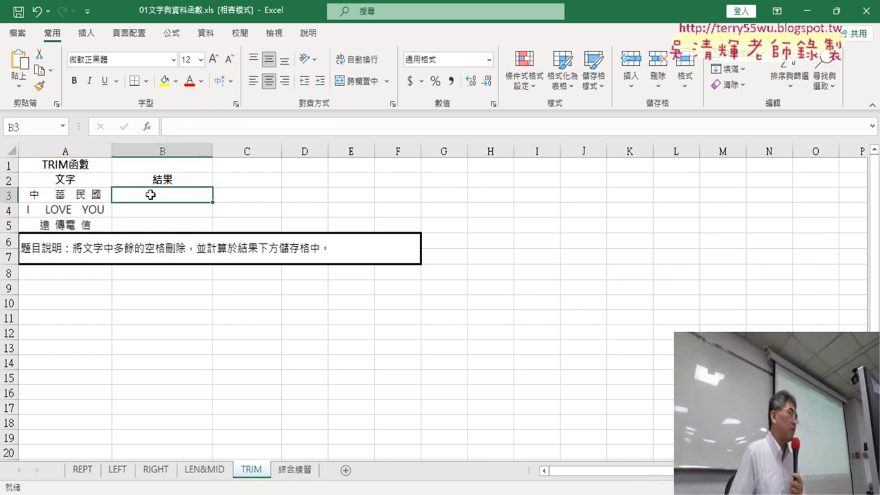
Enter =TRIM(A3) in B3 using TRIM from the 文字 function category
left_click(146, 126)
left_click(614, 140)
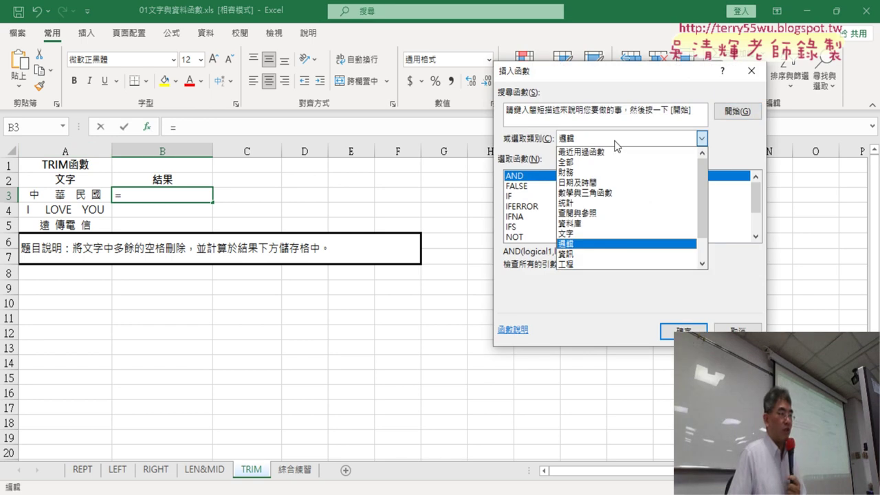
left_click(612, 233)
left_click(756, 197)
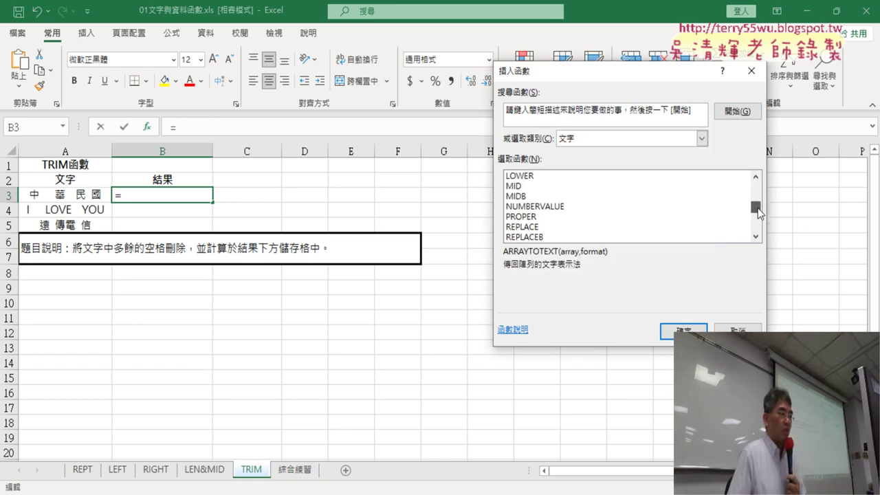
left_click_drag(757, 197, 757, 224)
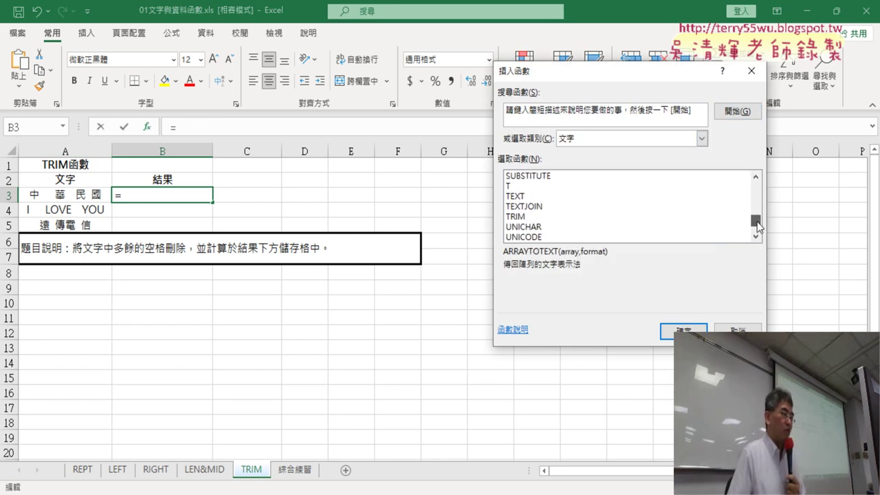
left_click(560, 218)
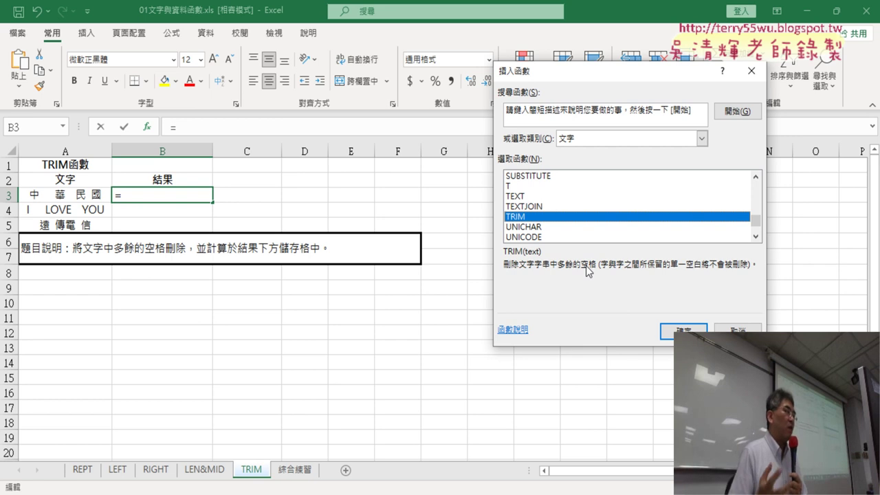
left_click(677, 331)
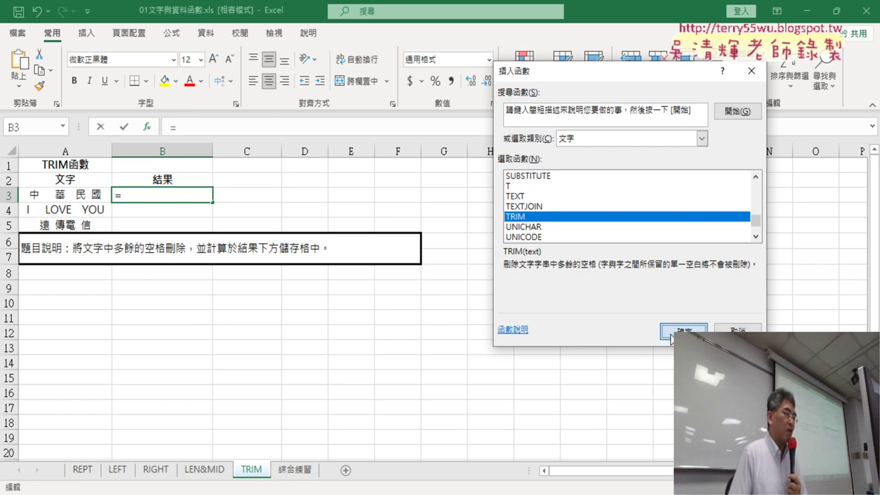
left_click(76, 194)
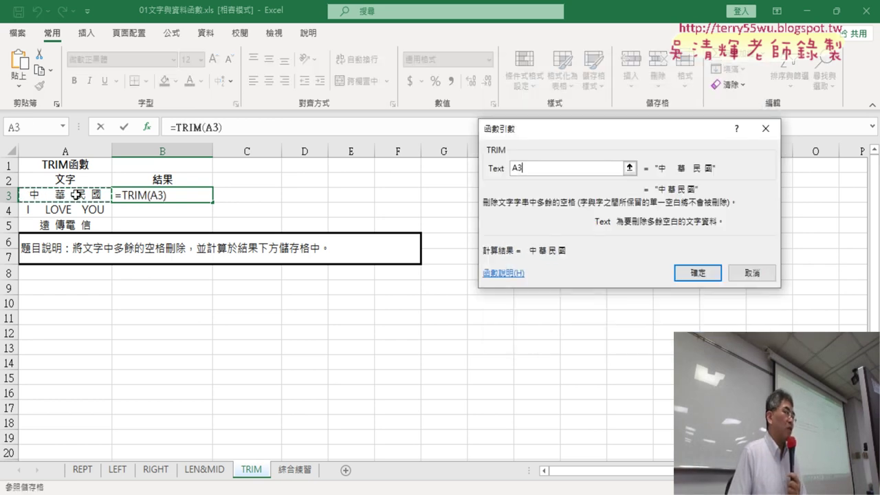
left_click(697, 273)
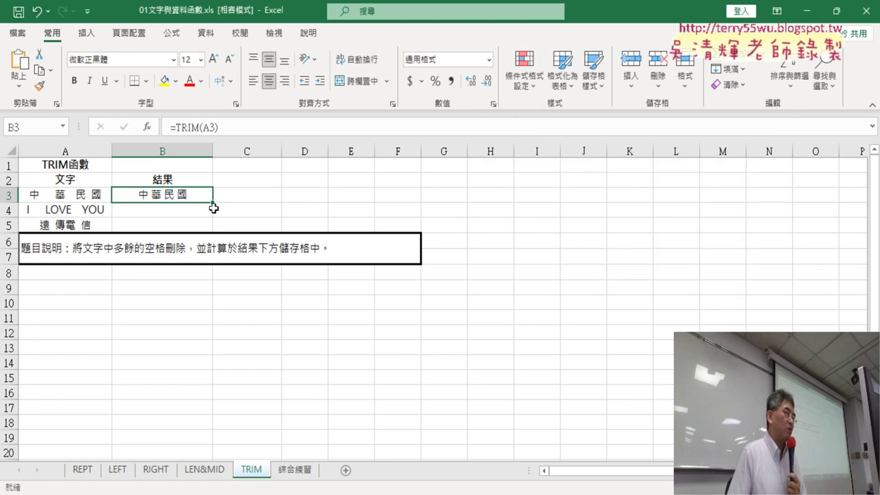
Fill =TRIM(A3) down through B4:B5, then select C3
left_click_drag(215, 204, 215, 229)
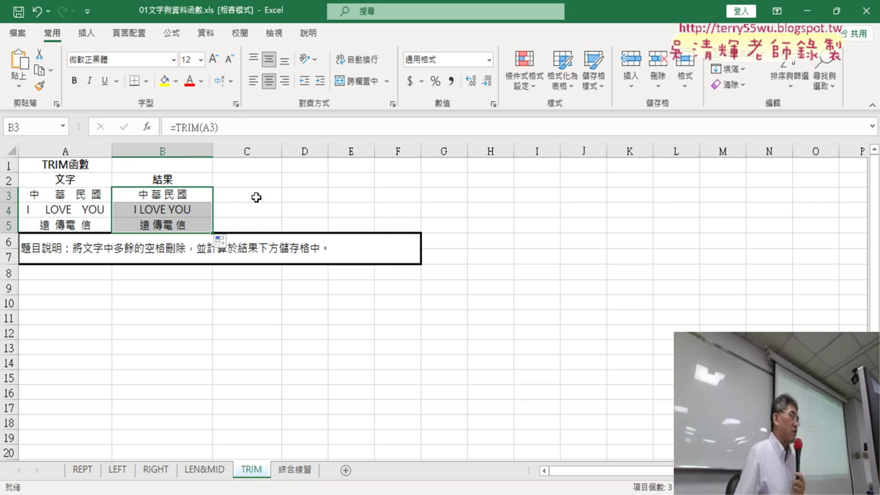
left_click(255, 197)
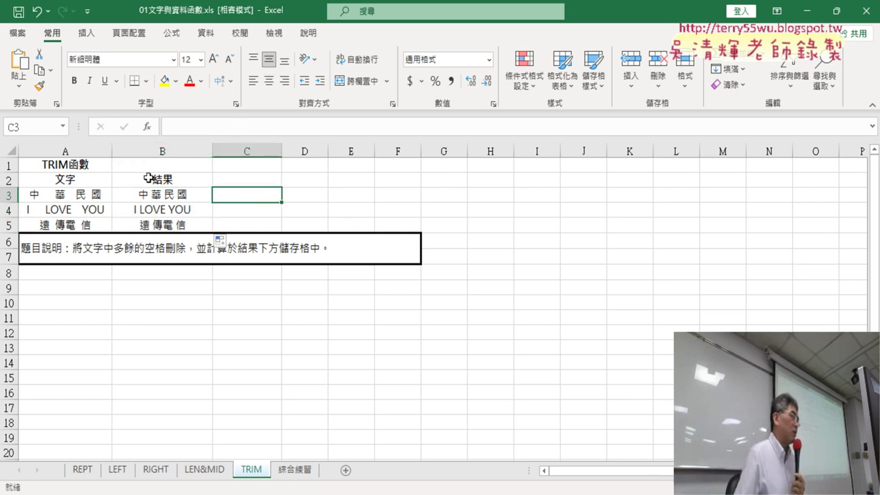
Start a SUBSTITUTE function in C3 with A3 as its Text argument
left_click(147, 126)
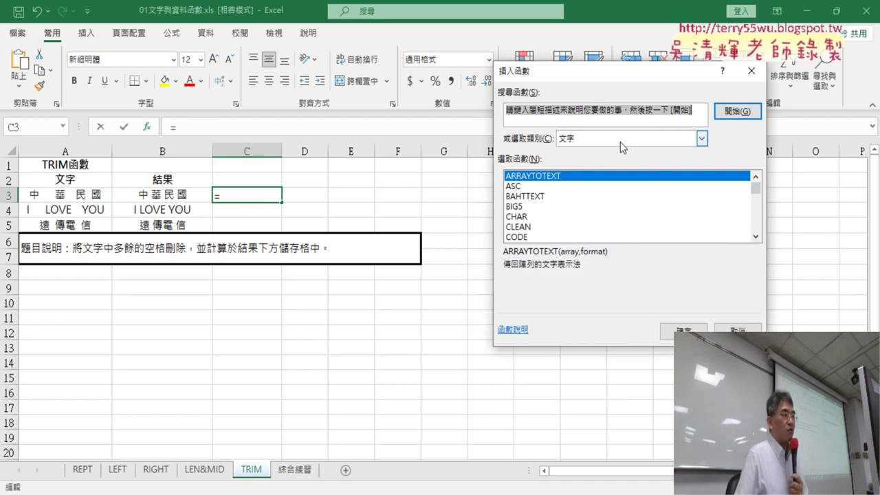
left_click_drag(756, 187, 757, 221)
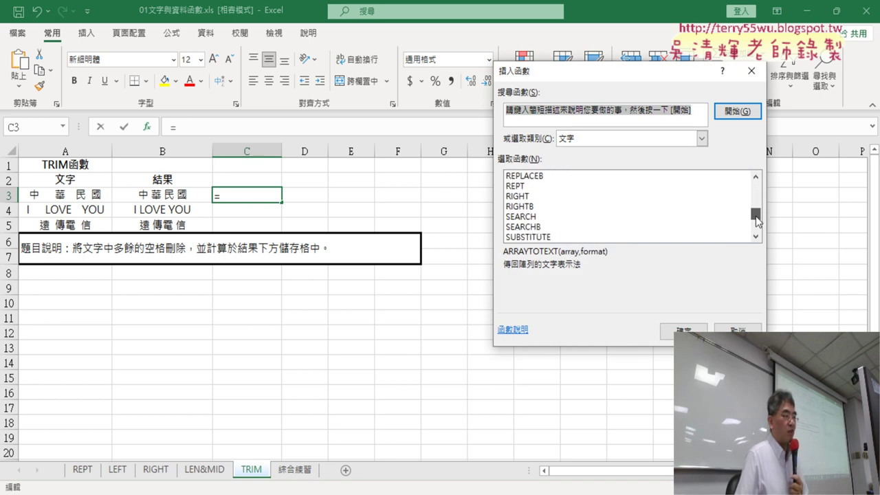
left_click(536, 238)
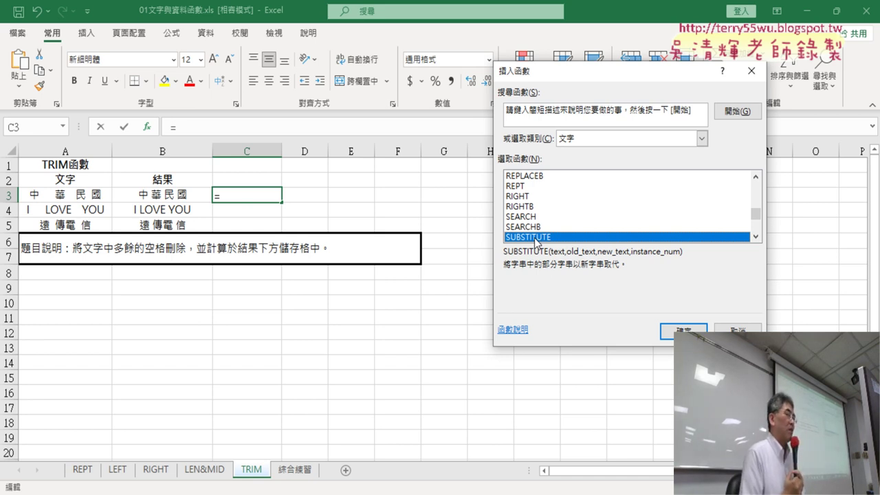
left_click(680, 330)
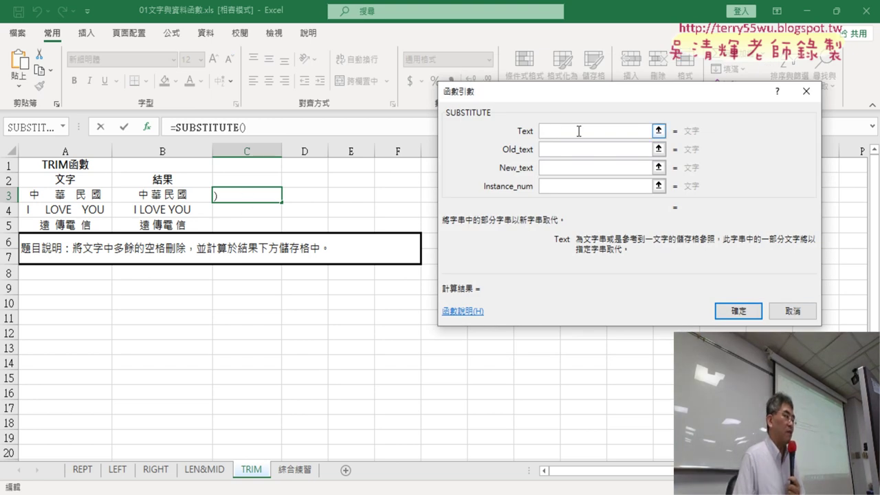
left_click(67, 195)
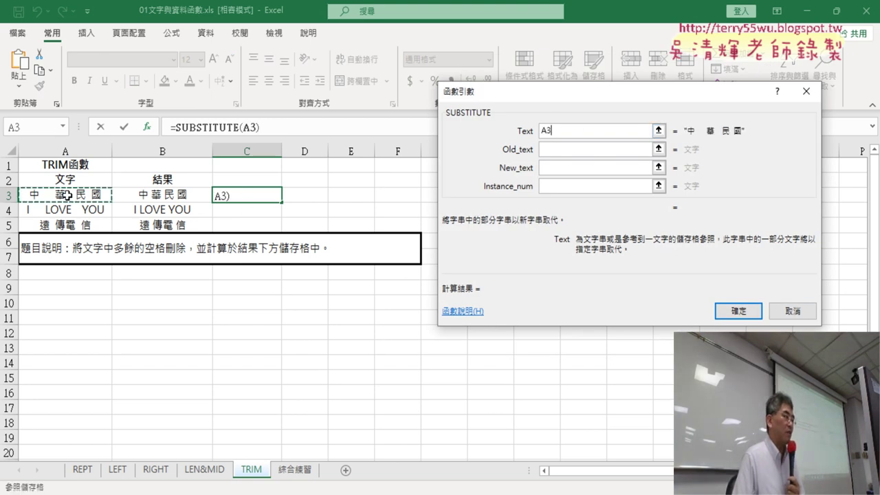
Set Old_text to " " and New_text to "", then confirm =SUBSTITUTE(A3," ","")
left_click(559, 147)
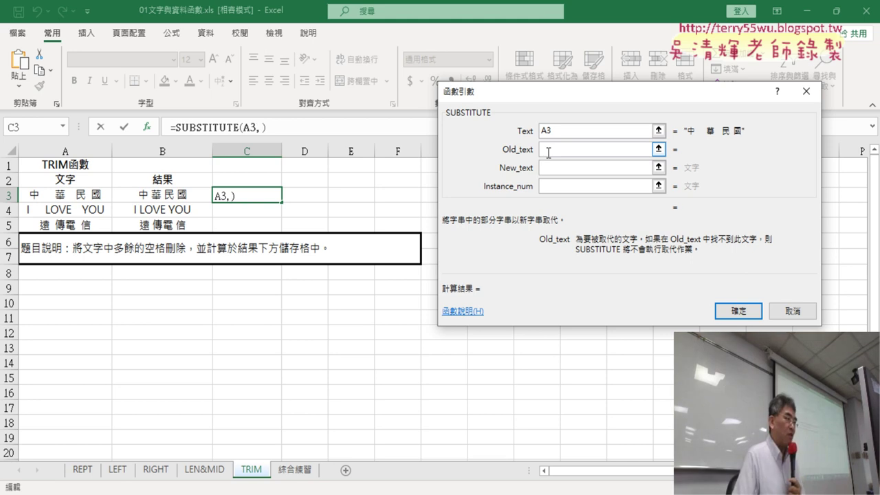
key("Tab")
left_click(547, 149)
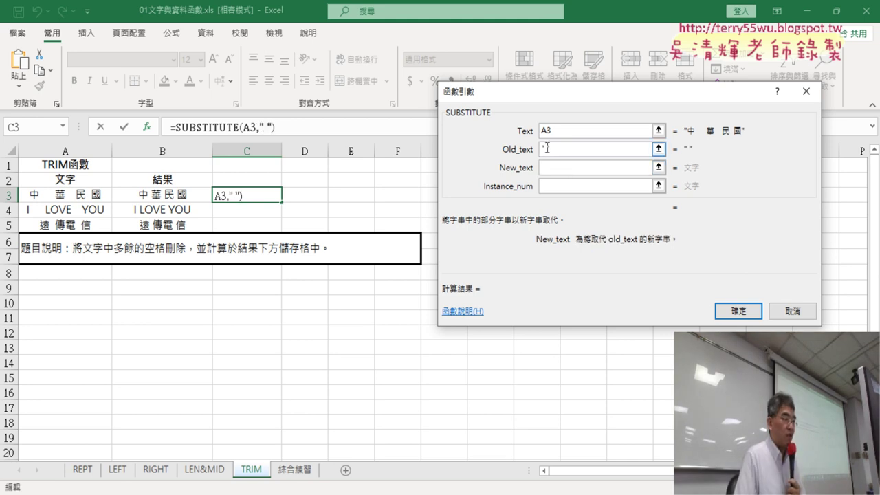
left_click_drag(547, 149, 512, 153)
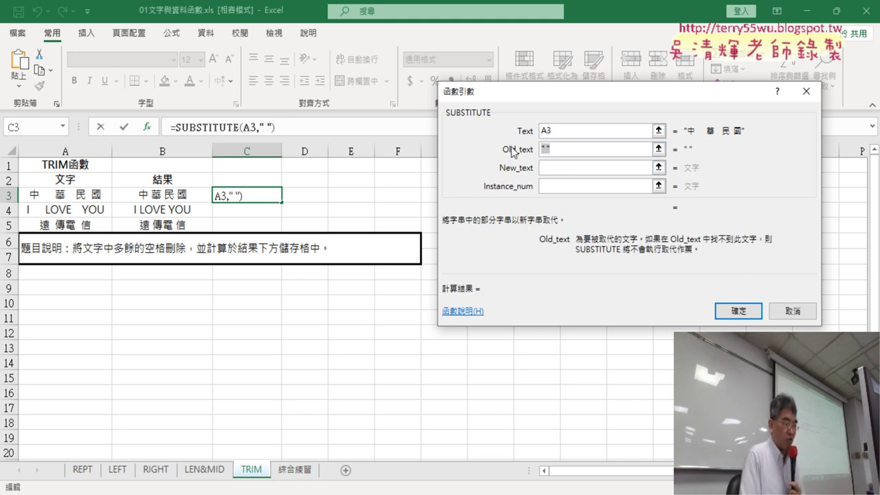
type("\"")
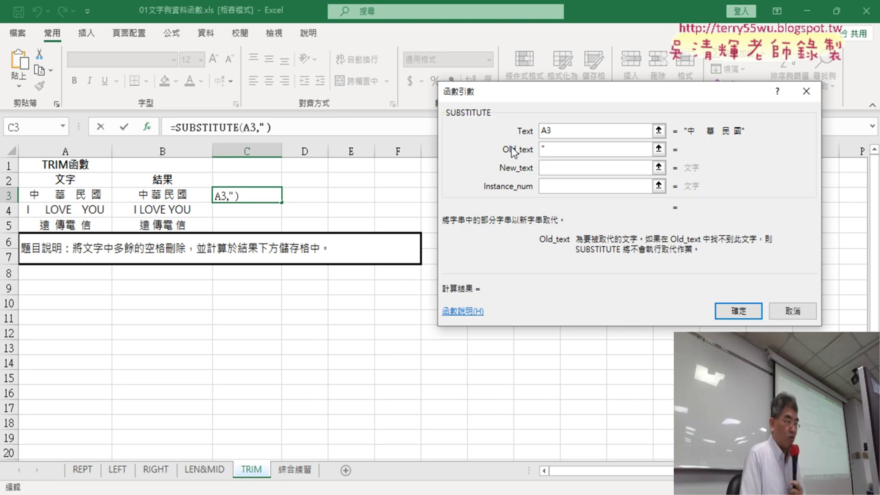
type(" \"")
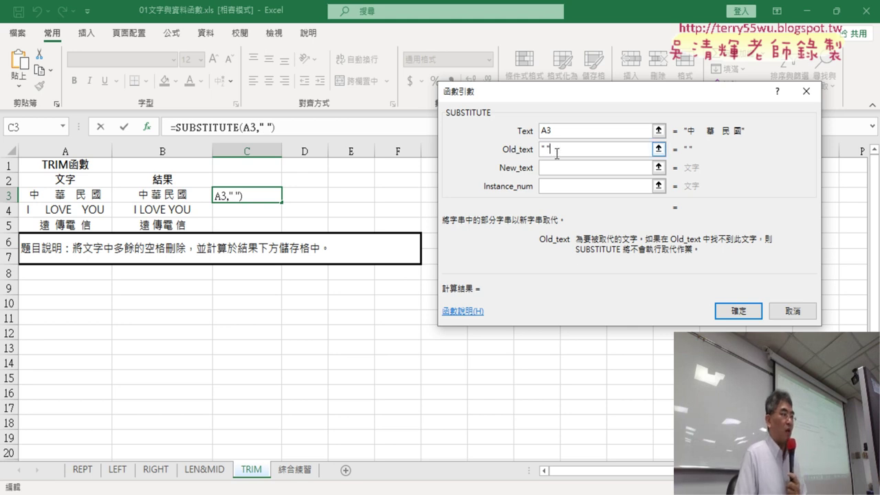
left_click(547, 167)
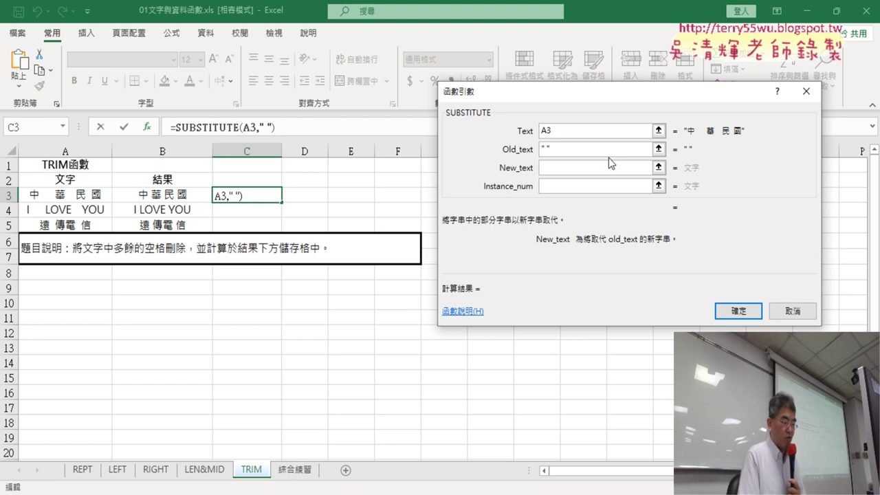
type("\"\"")
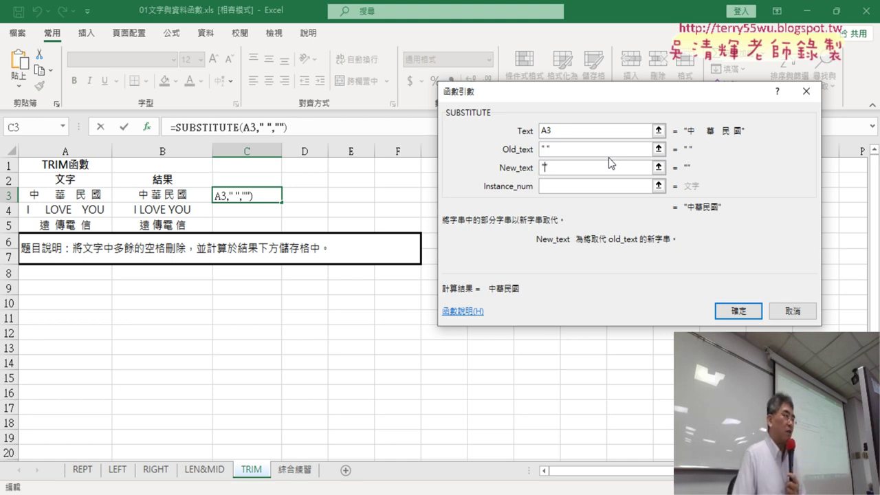
double_click(557, 167)
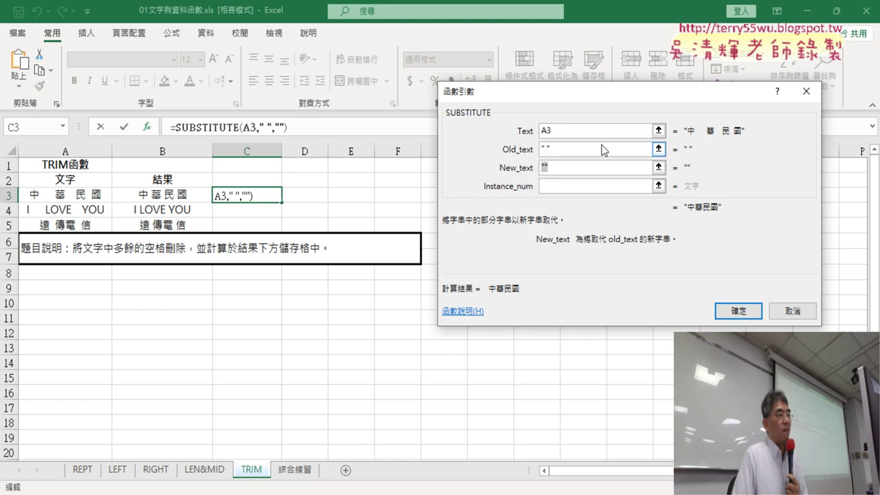
left_click(549, 149)
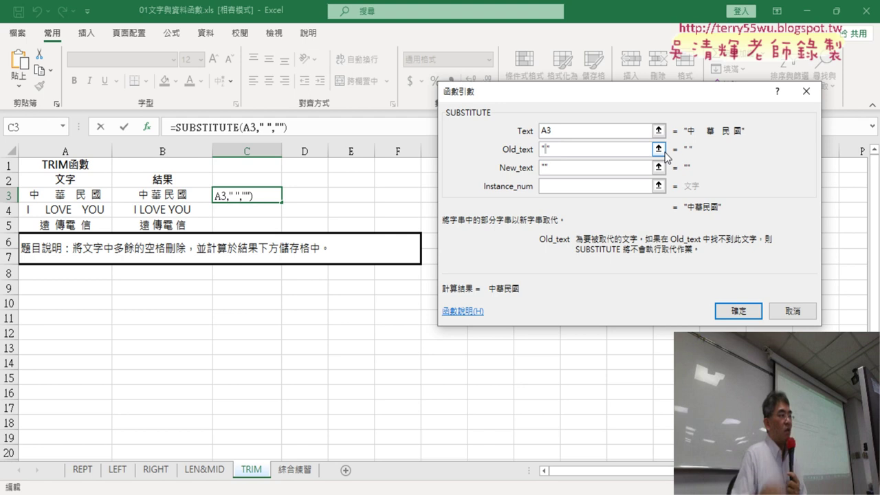
left_click(574, 187)
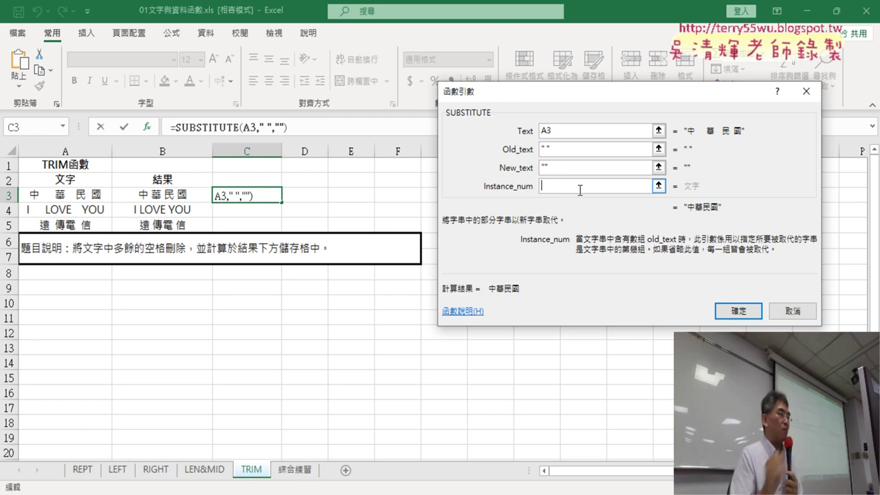
left_click(738, 310)
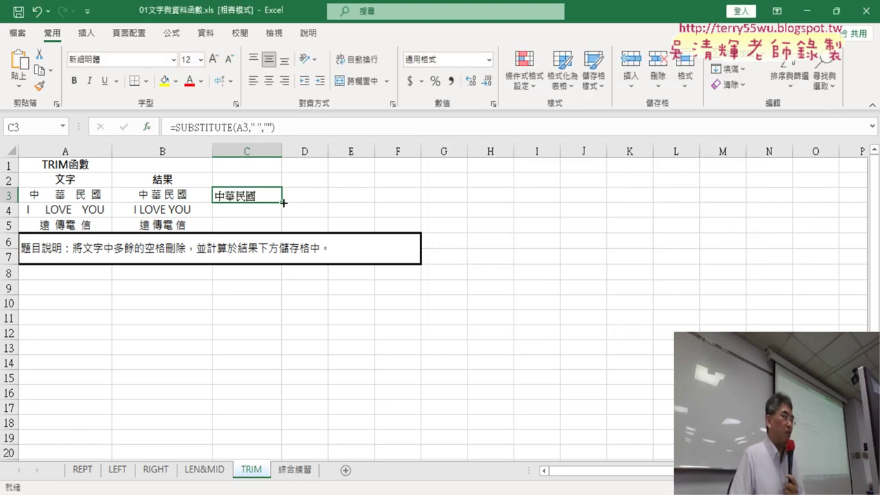
Fill the SUBSTITUTE formula down to C5, then switch to the Chrome course notes
left_click_drag(281, 201, 284, 232)
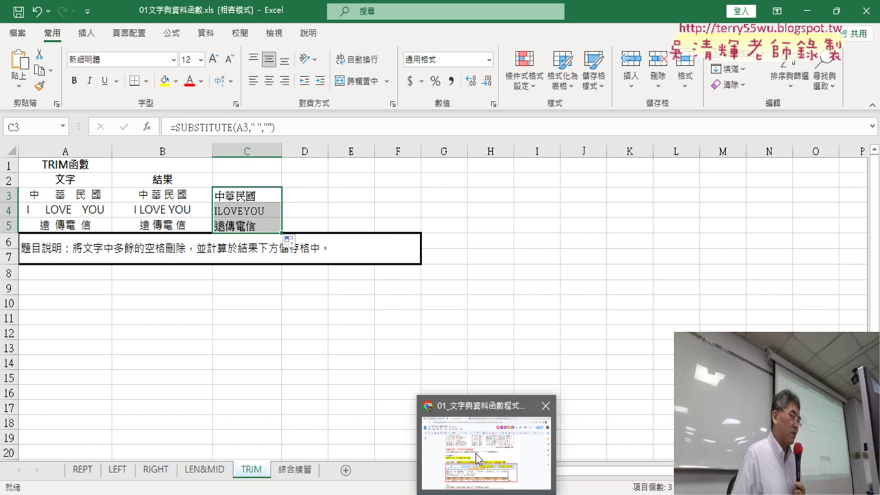
left_click(479, 457)
Scroll the Google Doc notes to review the ASCII內碼表 character code table
scroll(466, 334, "up", 1)
scroll(466, 334, "up", 1)
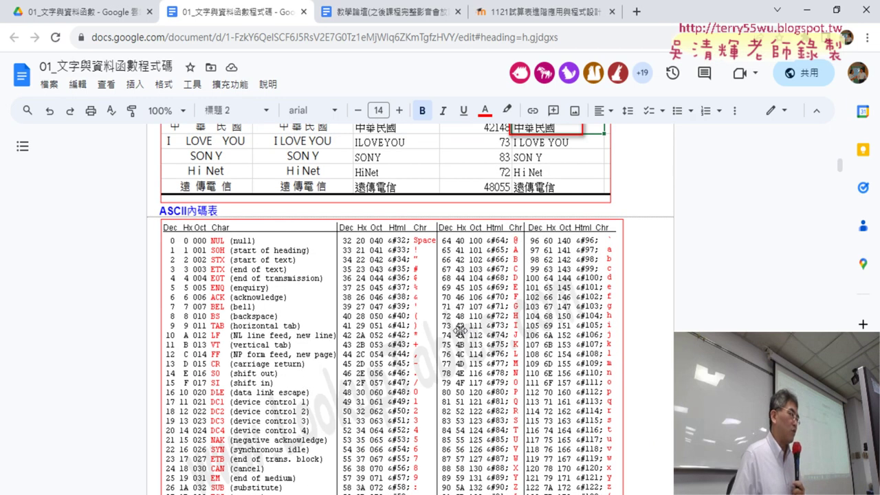
scroll(447, 329, "up", 2)
scroll(405, 318, "down", 2)
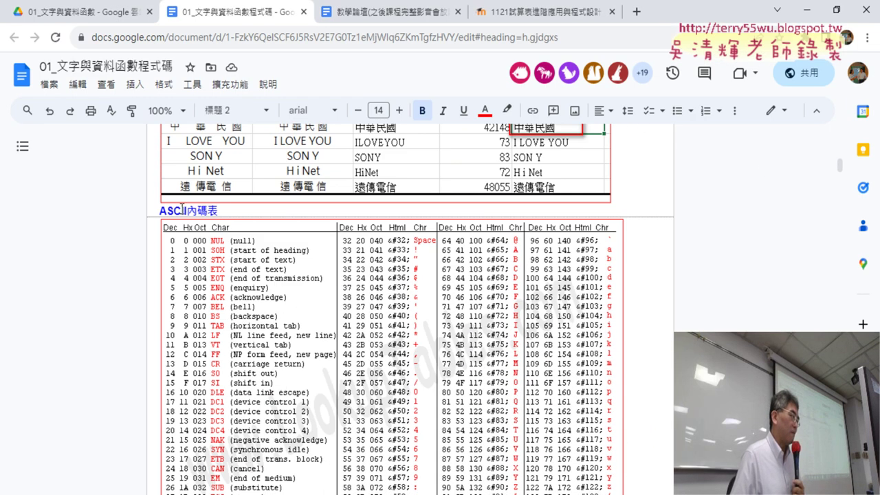
triple_click(161, 210)
scroll(380, 278, "down", 1)
scroll(385, 280, "down", 1)
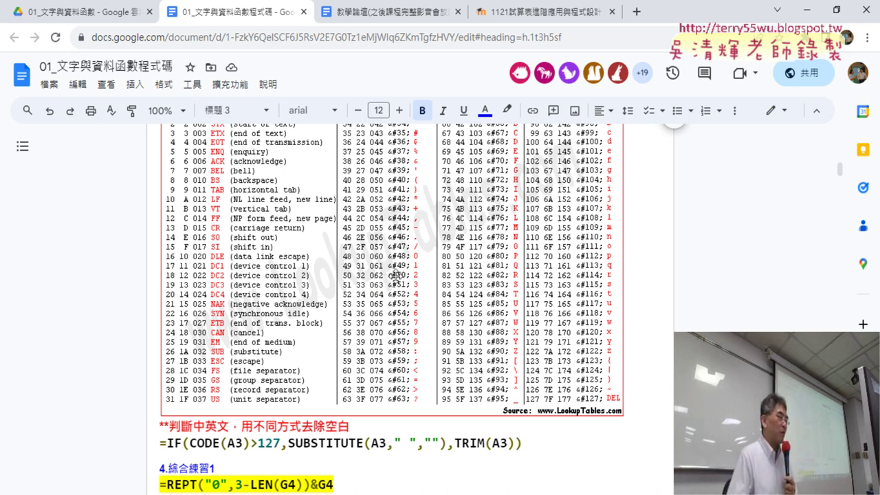
scroll(387, 280, "up", 2)
left_click(251, 211)
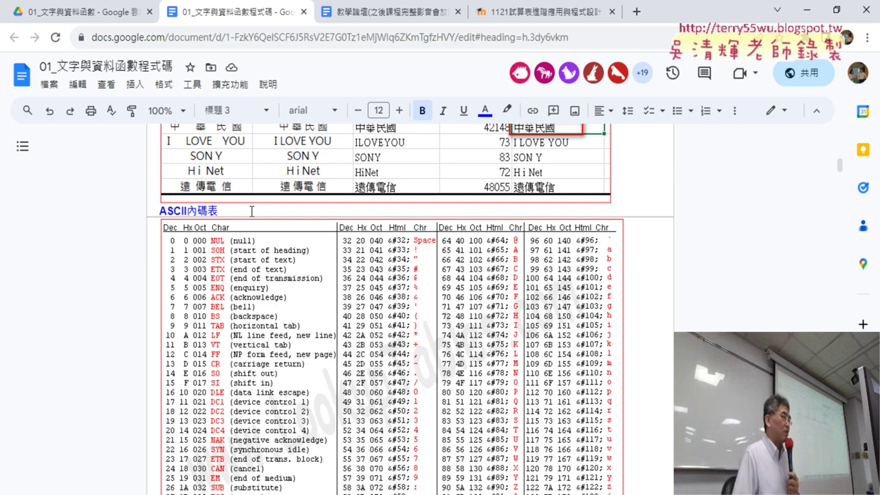
scroll(247, 214, "down", 1)
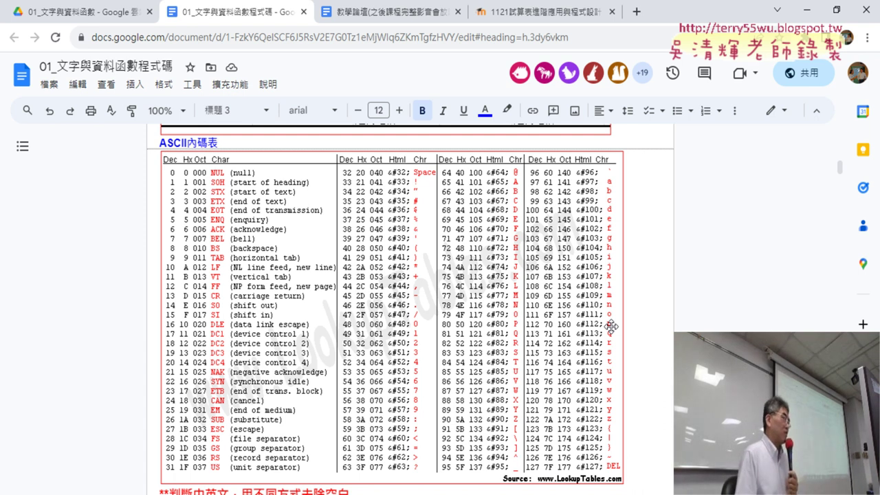
Back in Excel, enter =CODE(A3) in D3, returning 42148
left_click(806, 20)
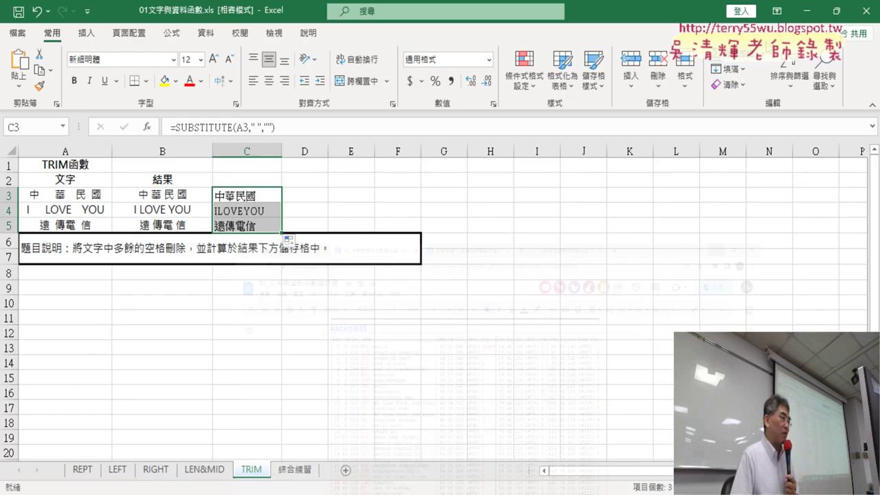
left_click(316, 196)
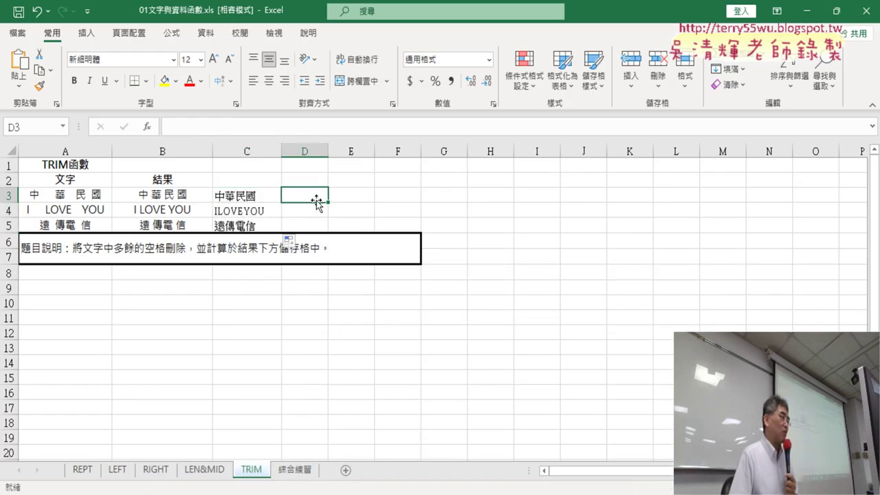
left_click(148, 127)
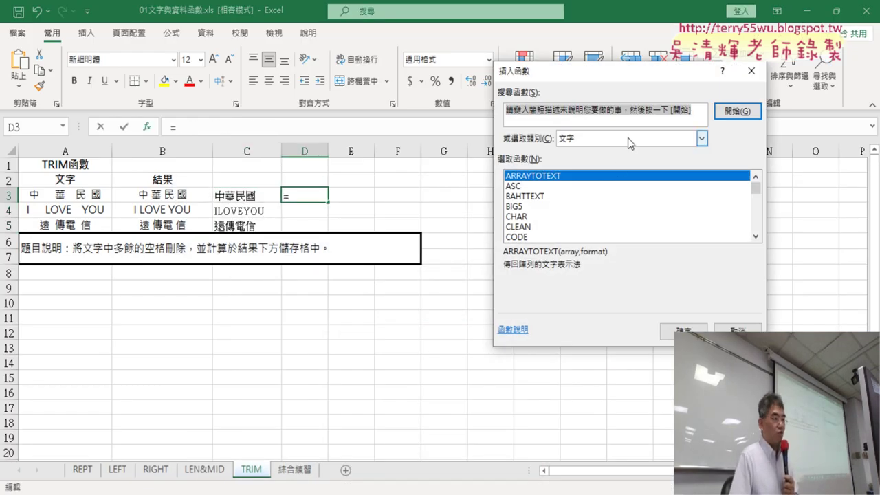
left_click(521, 237)
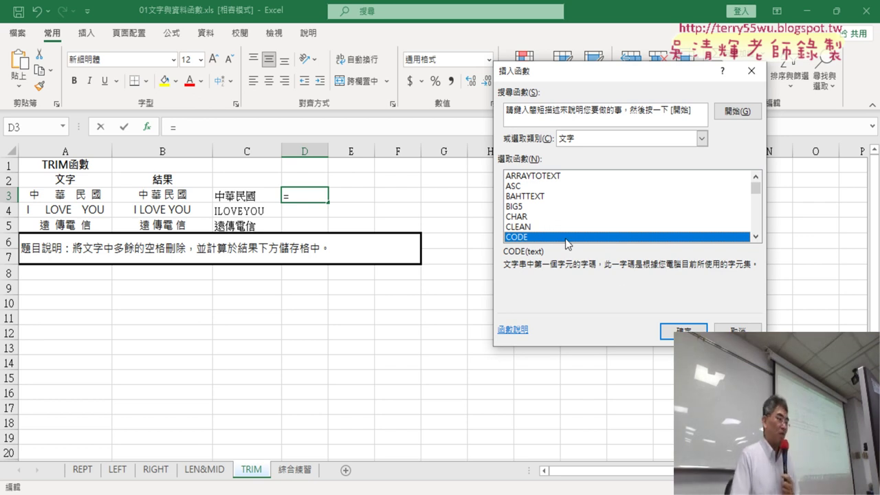
left_click(684, 330)
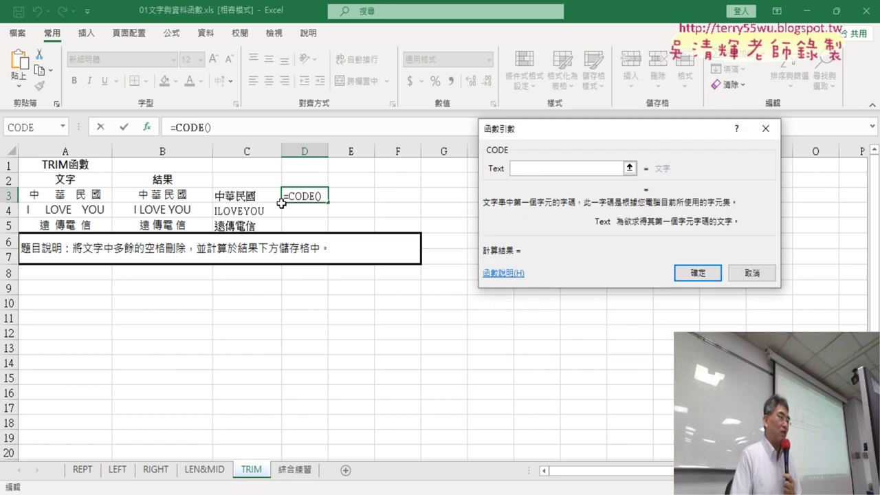
left_click(64, 196)
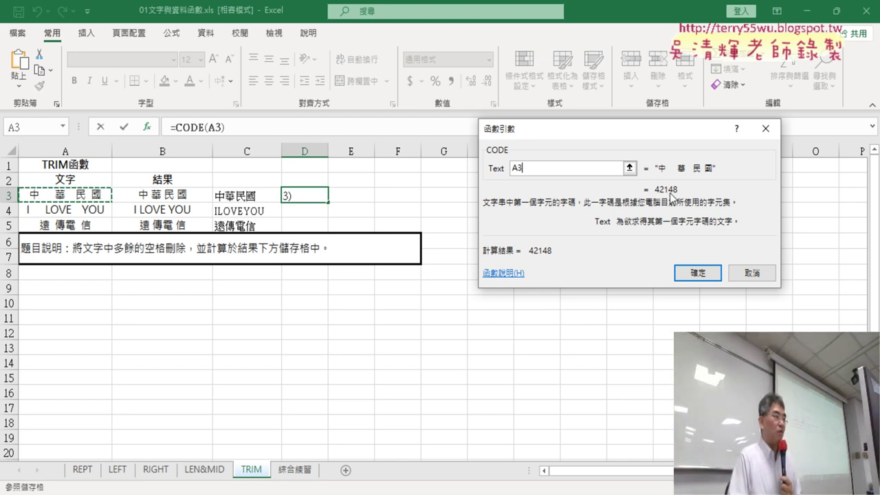
left_click(696, 273)
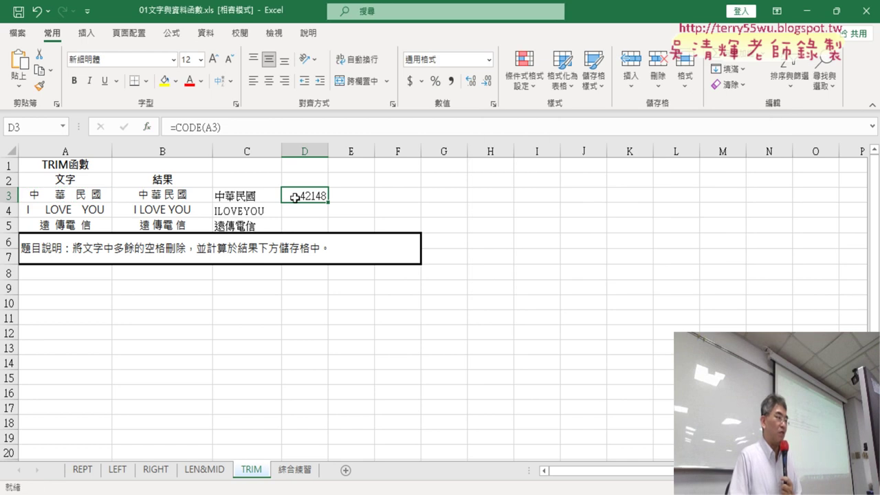
Fill =CODE(A3) down to D5 and check the codes for A4 and A5
left_click_drag(326, 201, 327, 228)
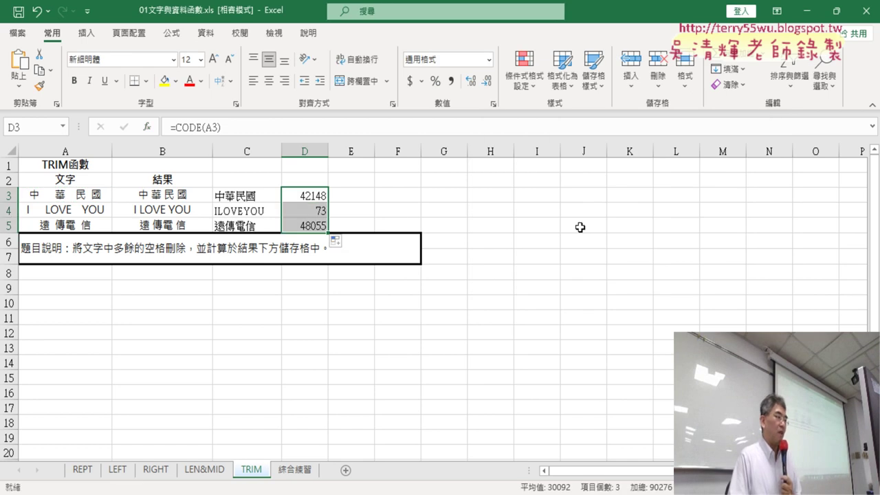
left_click(27, 210)
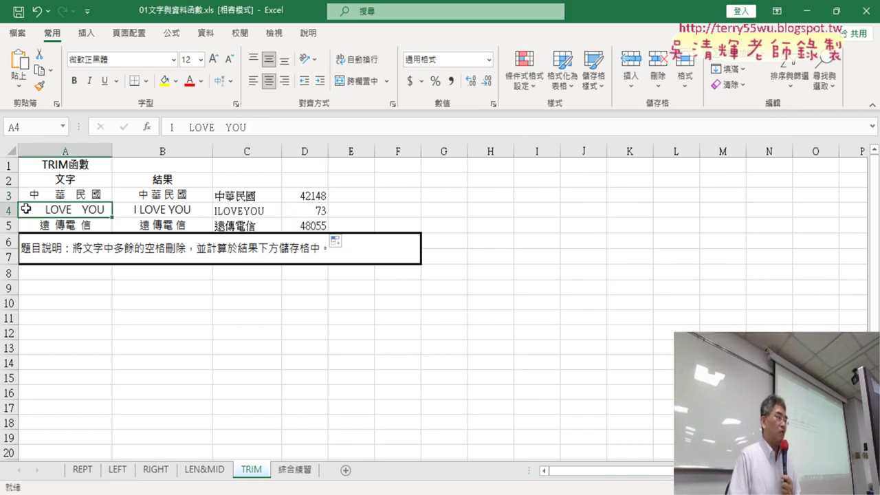
left_click(316, 211)
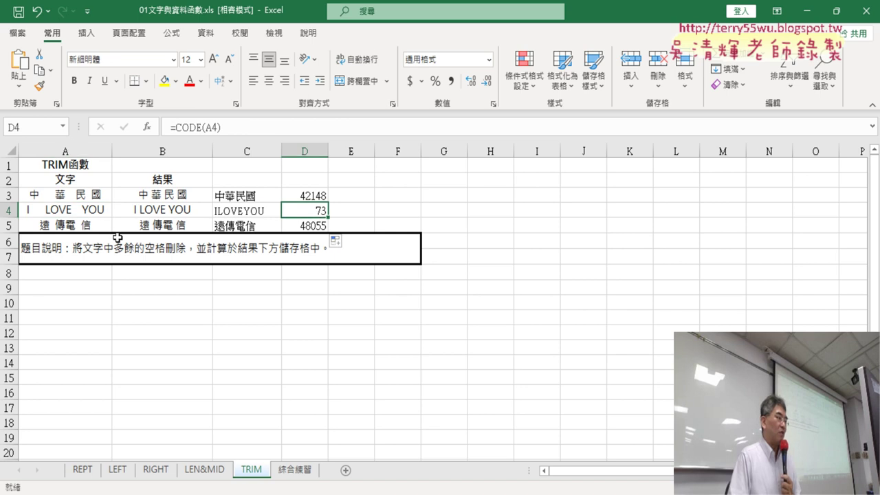
left_click(315, 225)
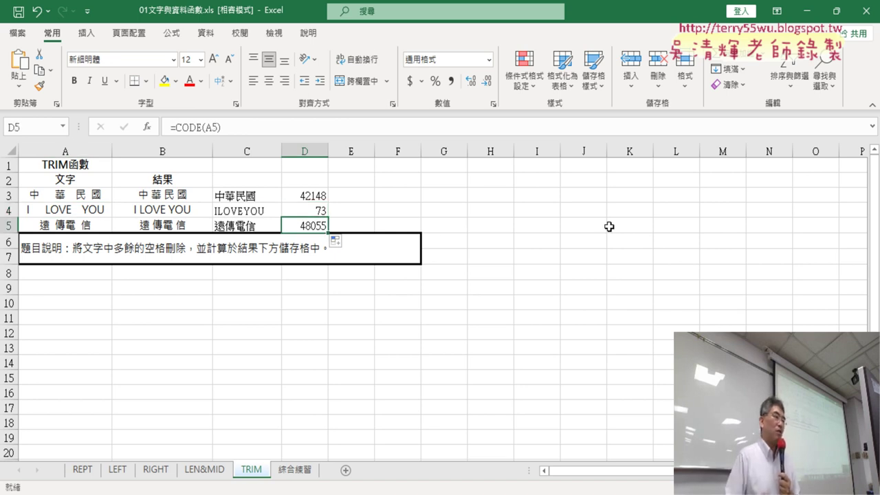
Select D3:D5 and review the formulas in B3, C3 and D3
left_click_drag(313, 197, 313, 225)
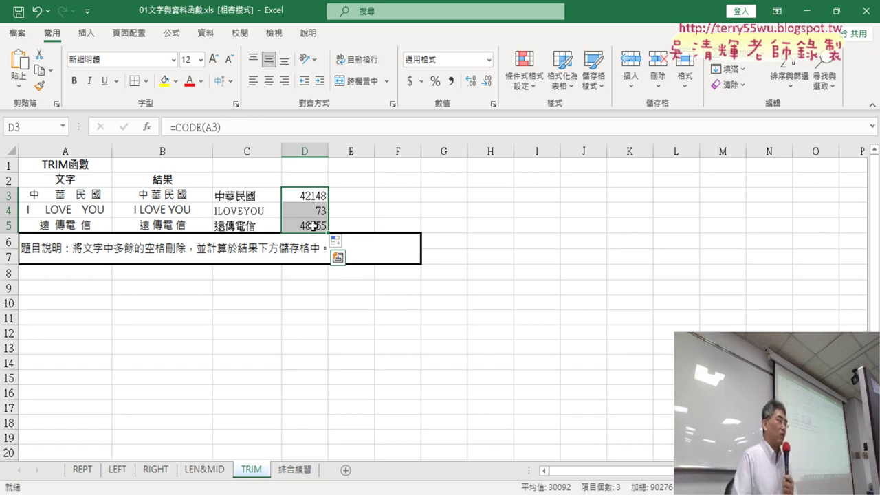
left_click(162, 199)
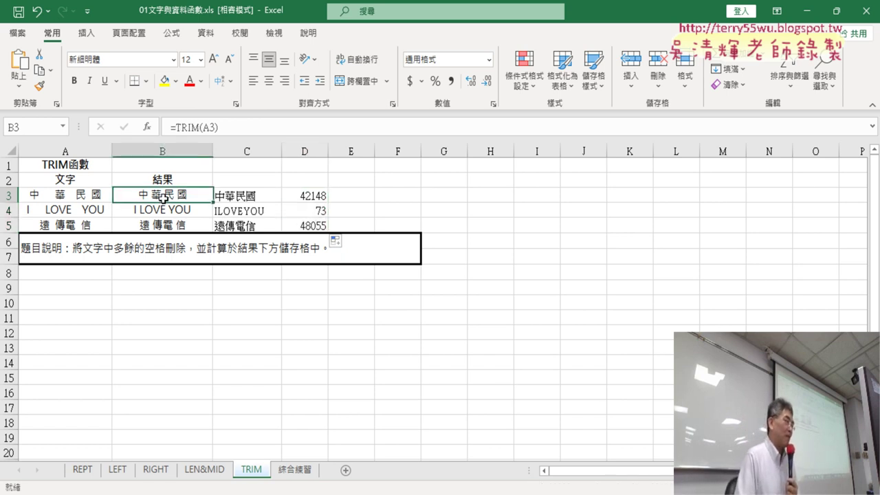
left_click(241, 196)
left_click(297, 196)
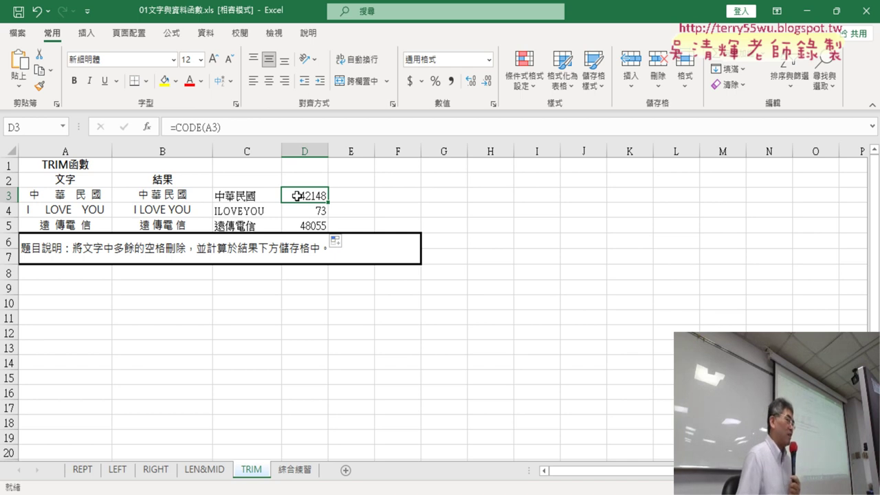
Drag the TRIM, SUBSTITUTE and CODE results from B3:D5 to C3:E5, confirming the warning
left_click(194, 198)
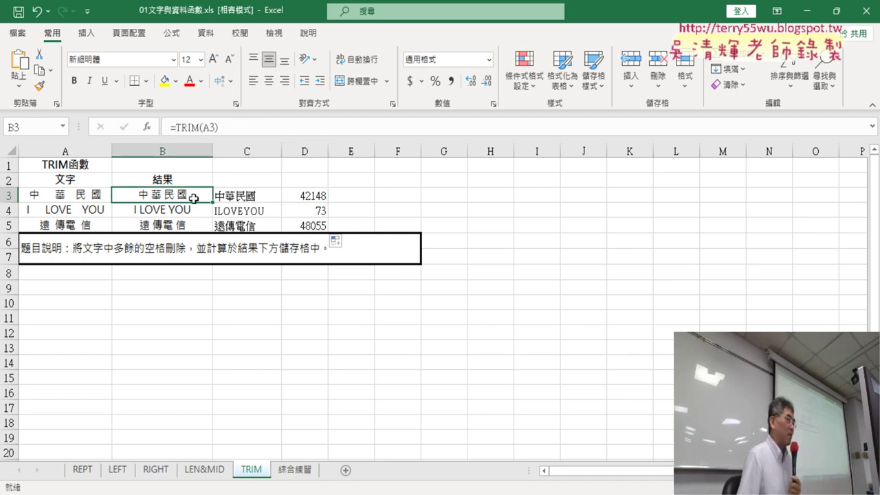
left_click_drag(194, 198, 243, 209)
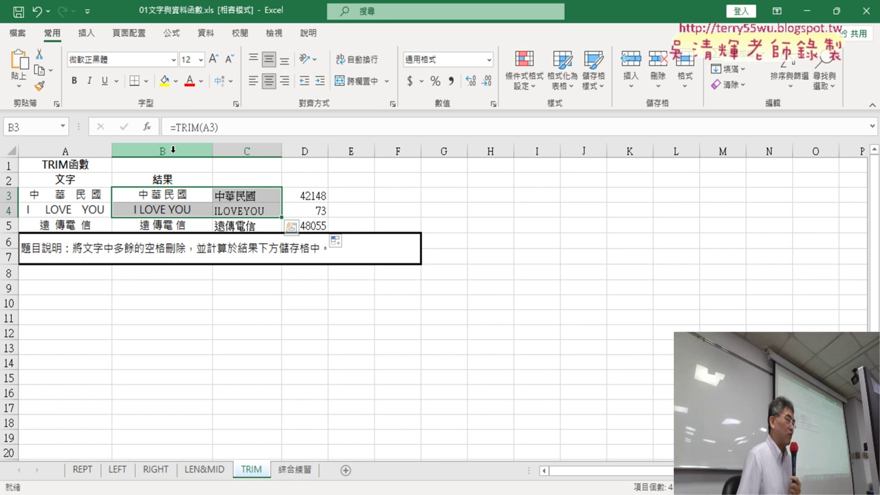
left_click_drag(165, 194, 302, 224)
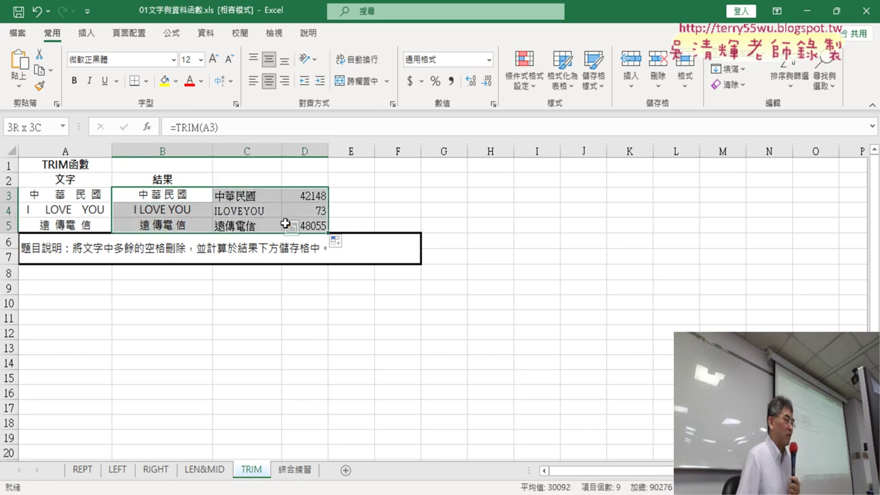
left_click(300, 194)
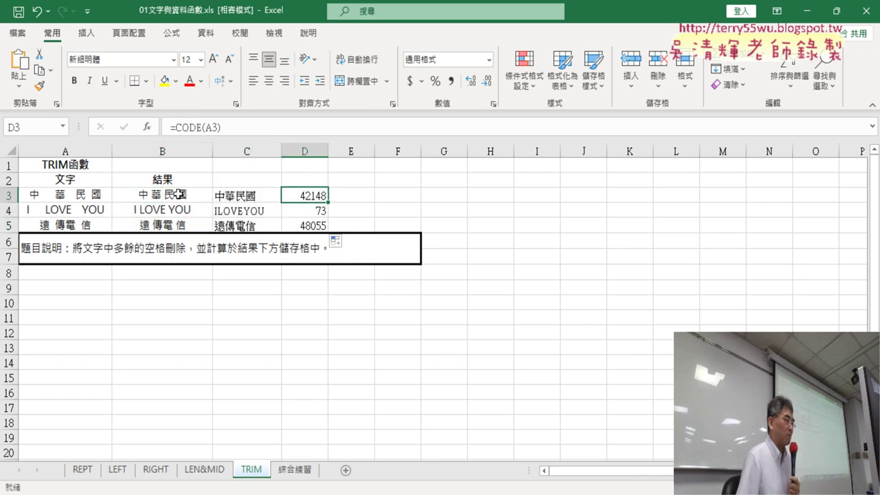
left_click_drag(189, 194, 318, 223)
left_click_drag(327, 192, 371, 195)
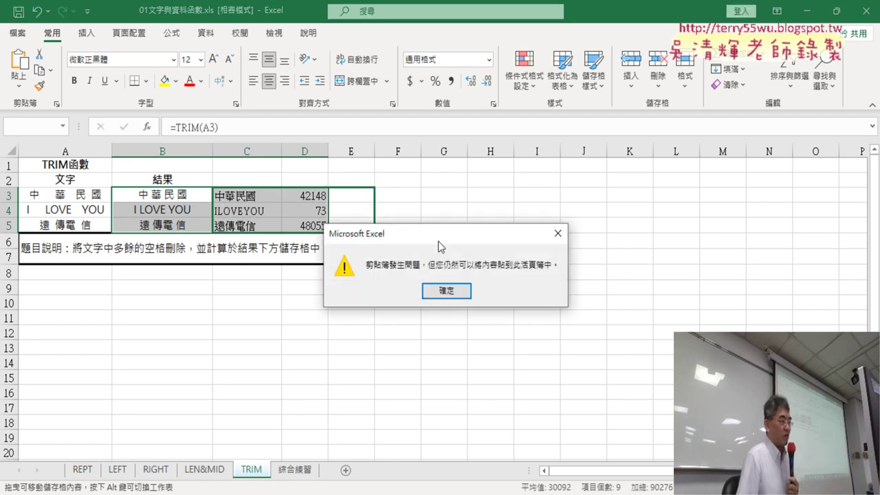
left_click(459, 303)
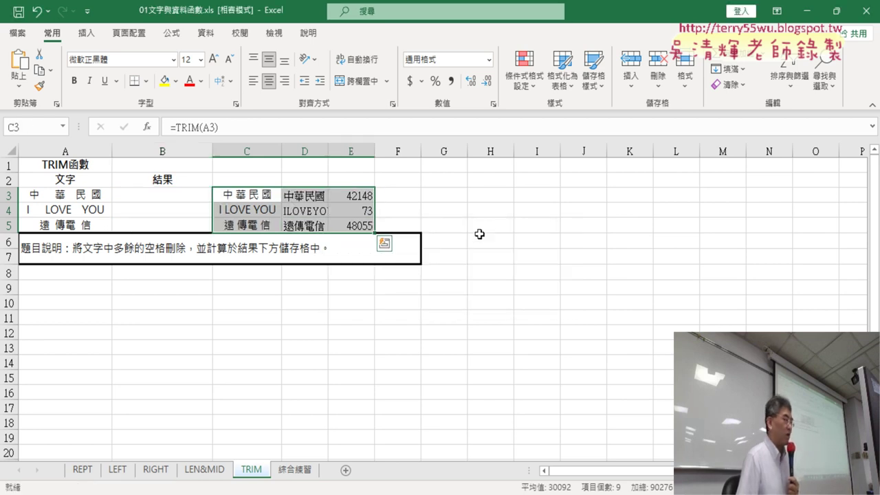
left_click(159, 196)
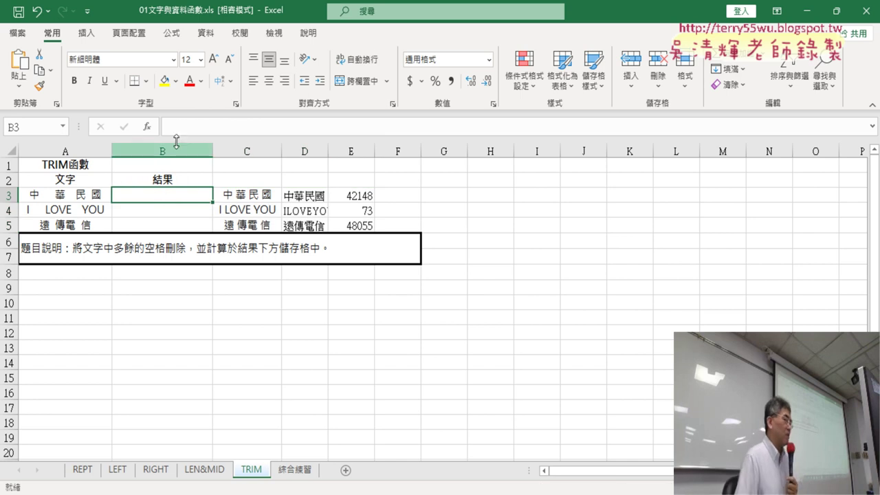
Insert an IF function into B3 from the Logical category
left_click(147, 126)
left_click(701, 138)
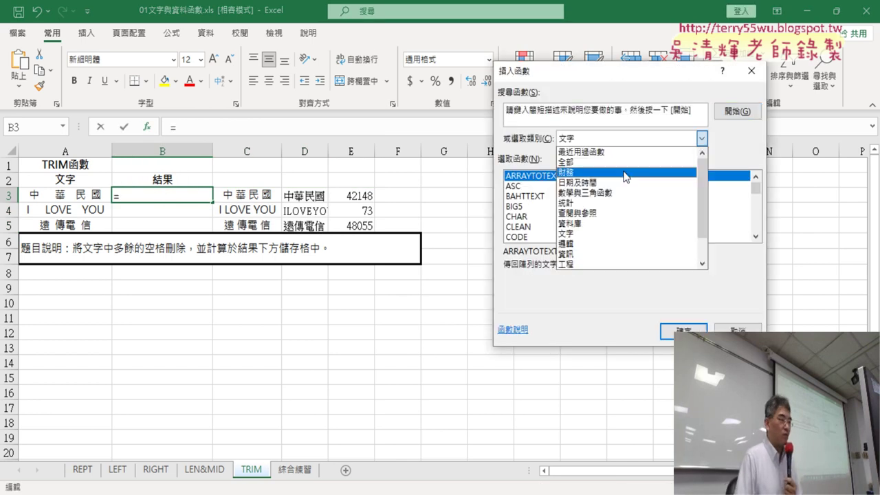
left_click(619, 244)
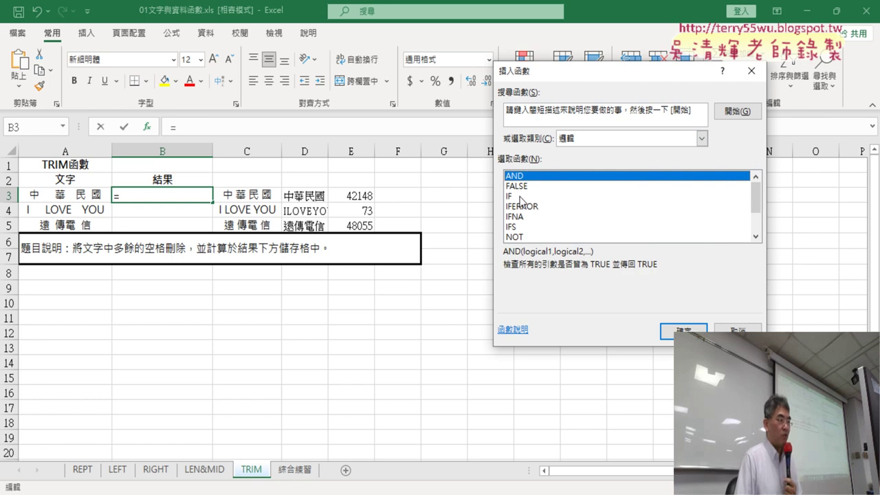
double_click(520, 196)
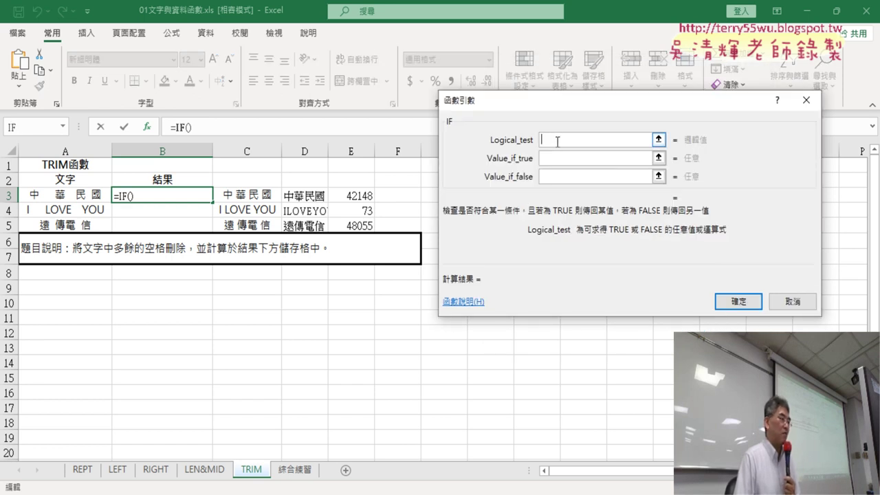
Enter code(A3)>127 as the IF logical test
type("T")
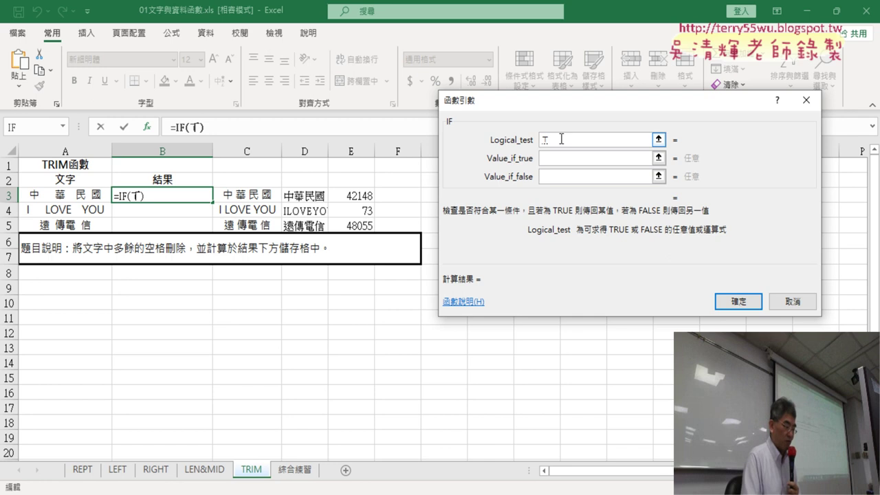
key("BackSpace")
type("code")
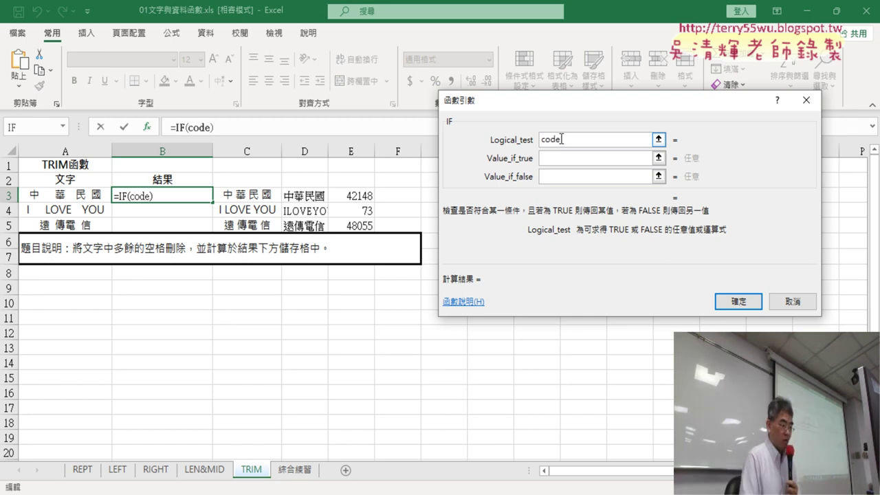
type("(")
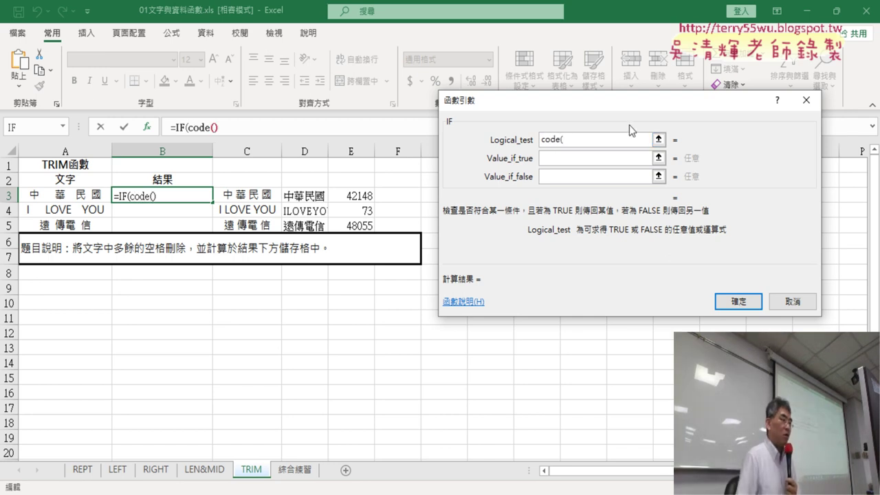
left_click(96, 201)
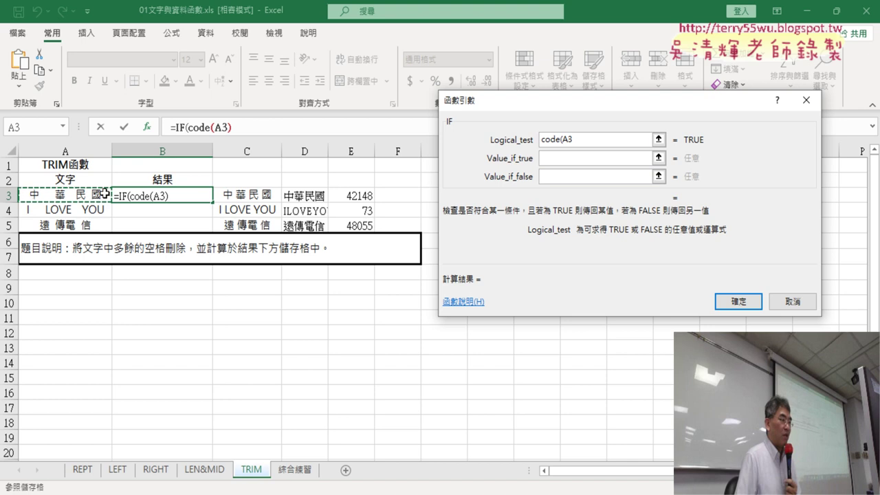
type(")")
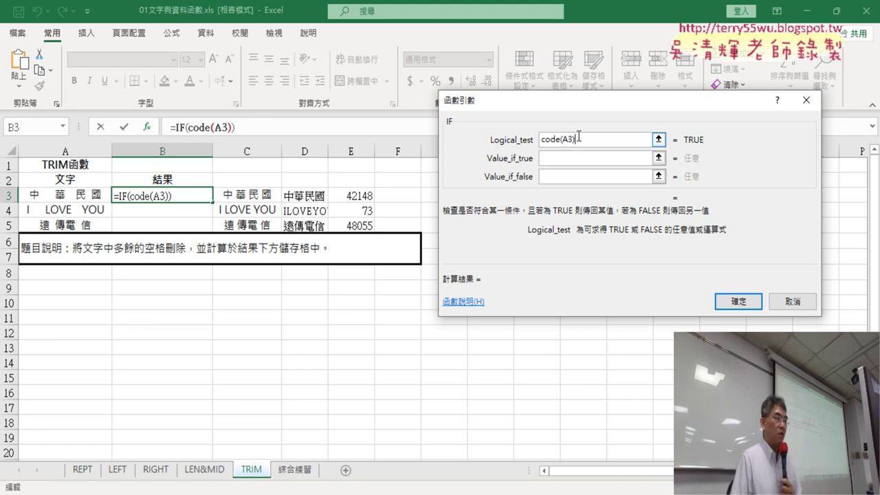
type(">")
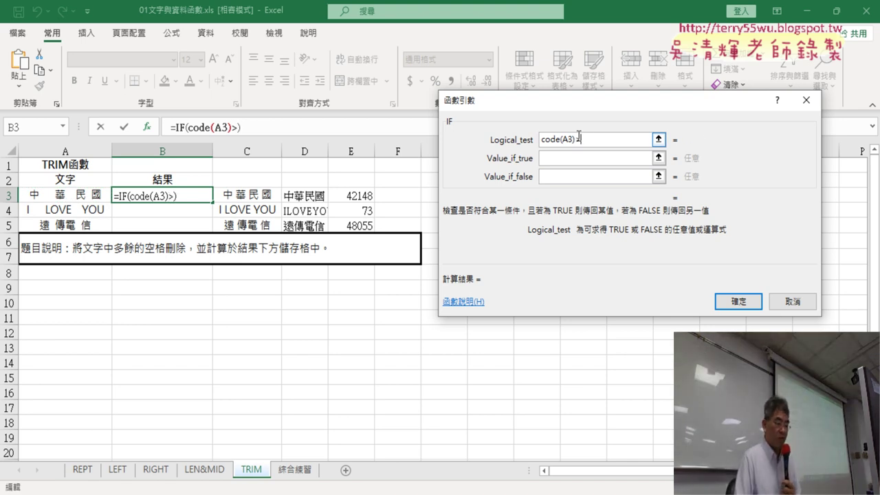
type("127")
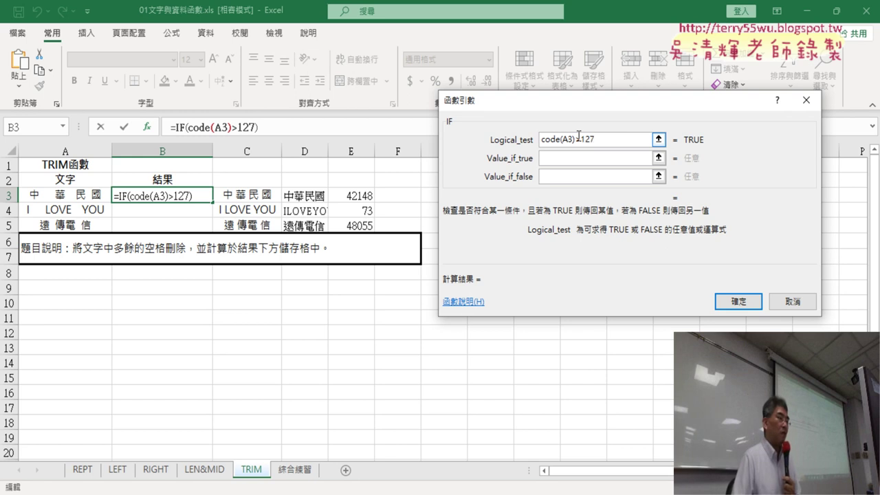
left_click_drag(604, 139, 585, 145)
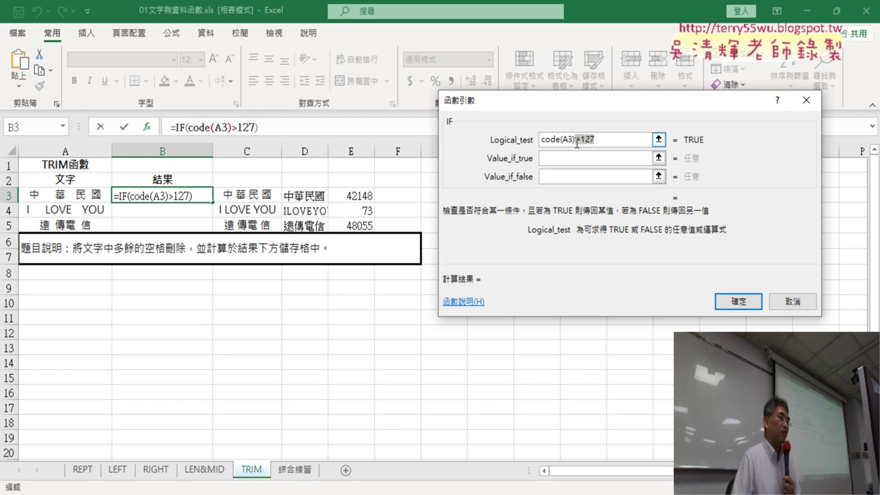
left_click(574, 158)
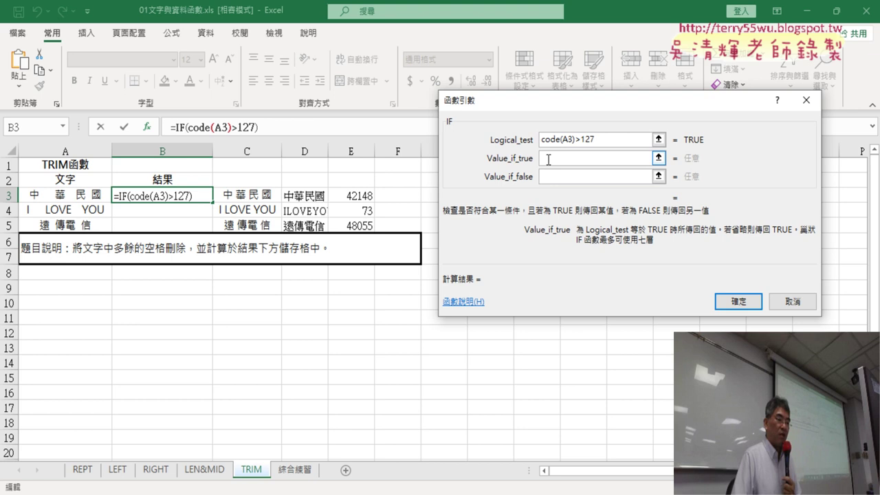
Nest SUBSTITUTE(A3," ","") as the IF's true result and confirm, showing 中華民國 in B3
left_click(63, 128)
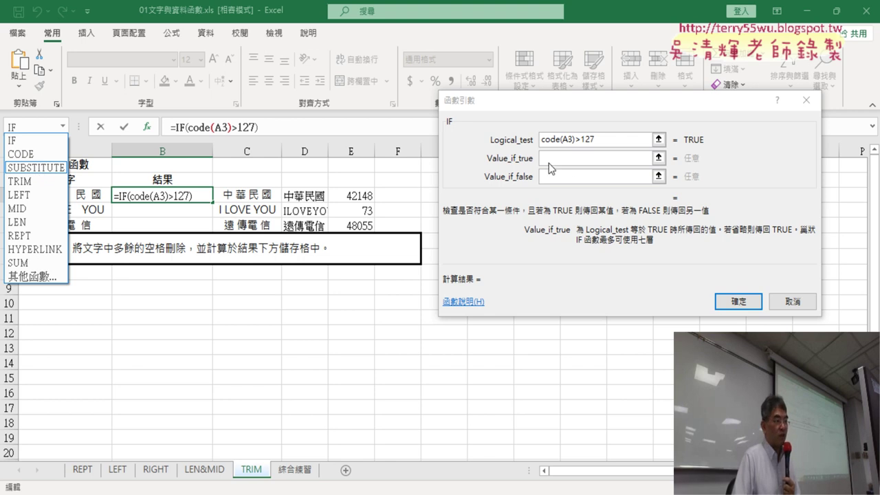
left_click(58, 166)
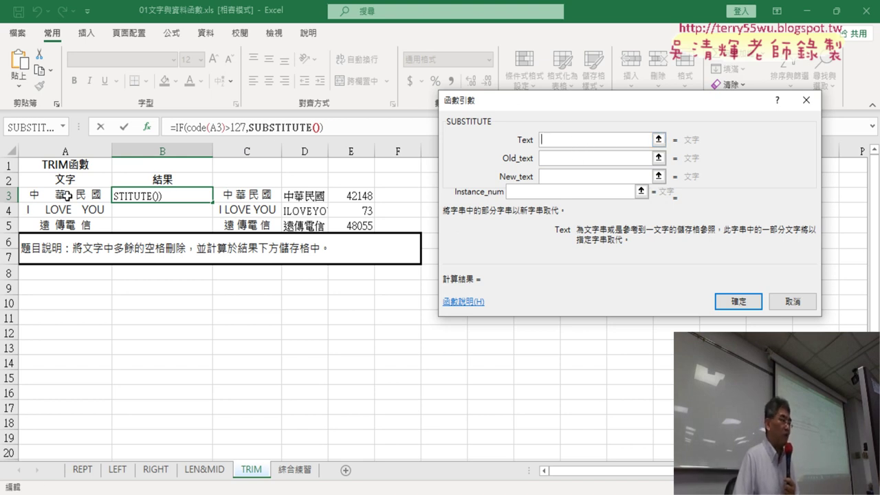
left_click(67, 195)
left_click(555, 158)
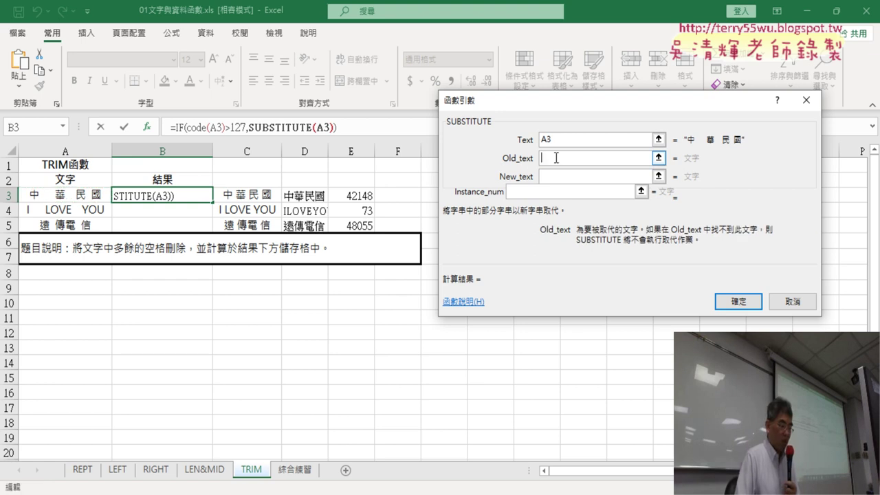
type("\"")
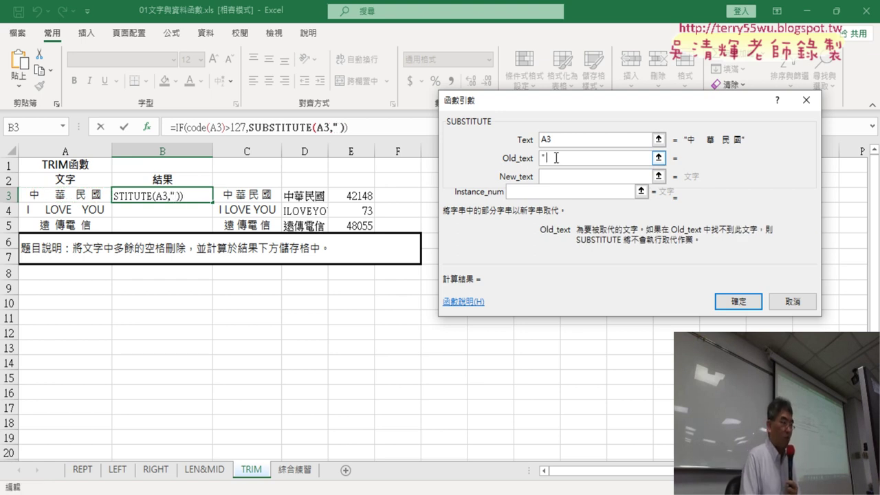
type(" \"")
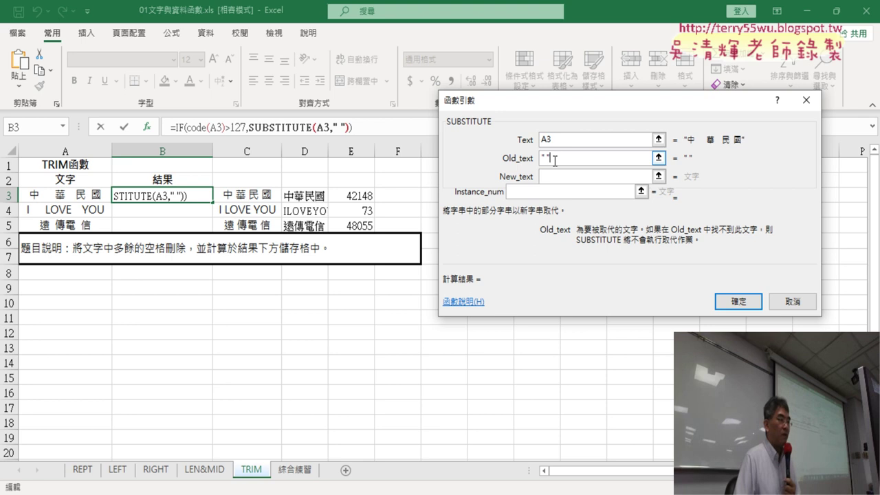
left_click(555, 176)
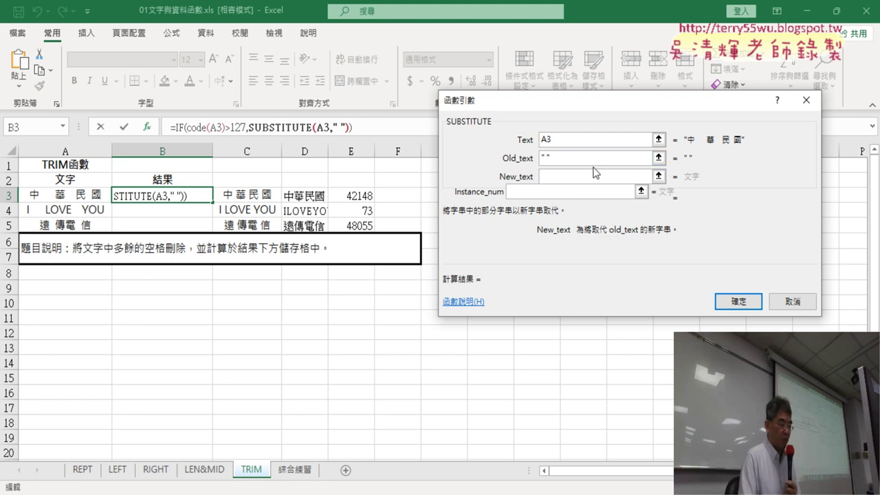
type("\"\"")
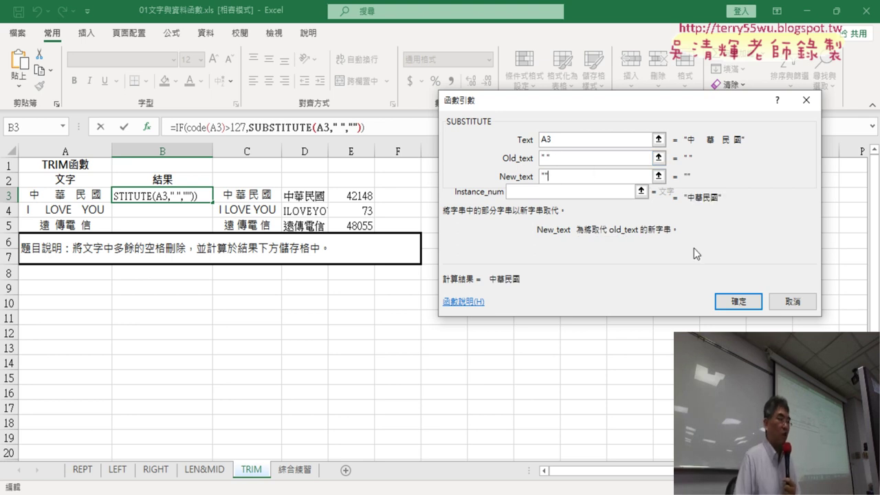
left_click(736, 302)
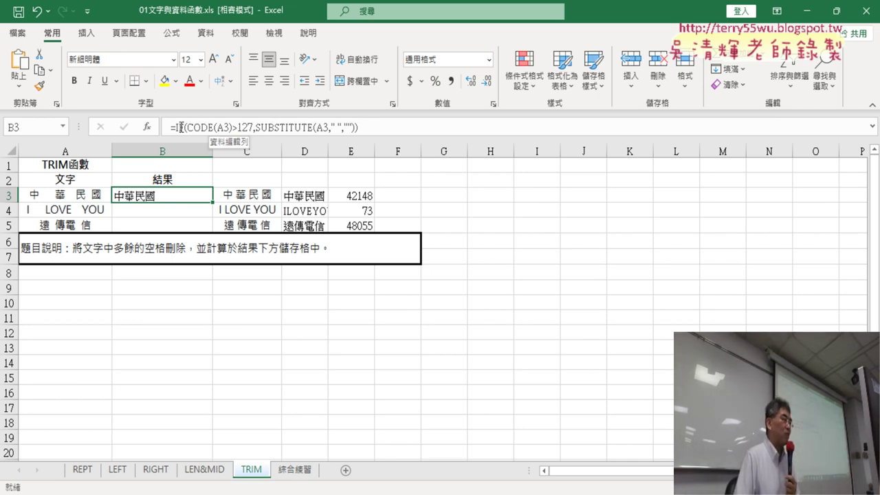
Reopen the IF arguments for B3's formula with the caret in Value_if_false
left_click(179, 127)
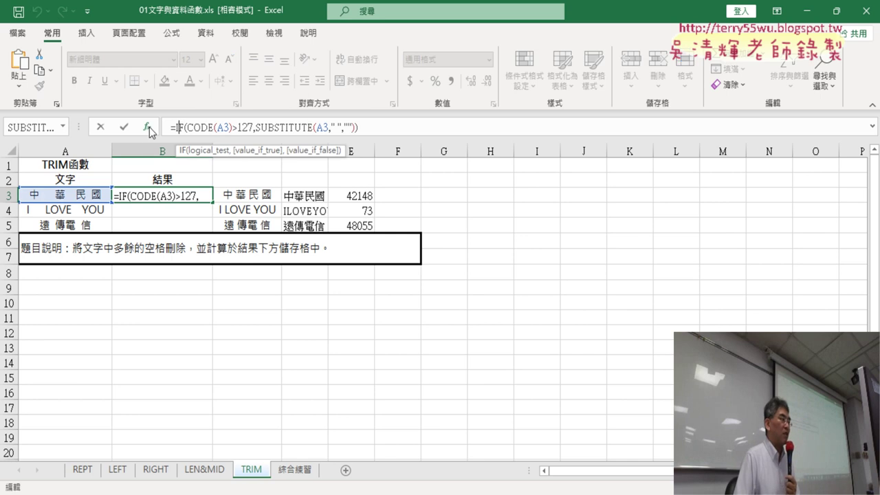
left_click(147, 128)
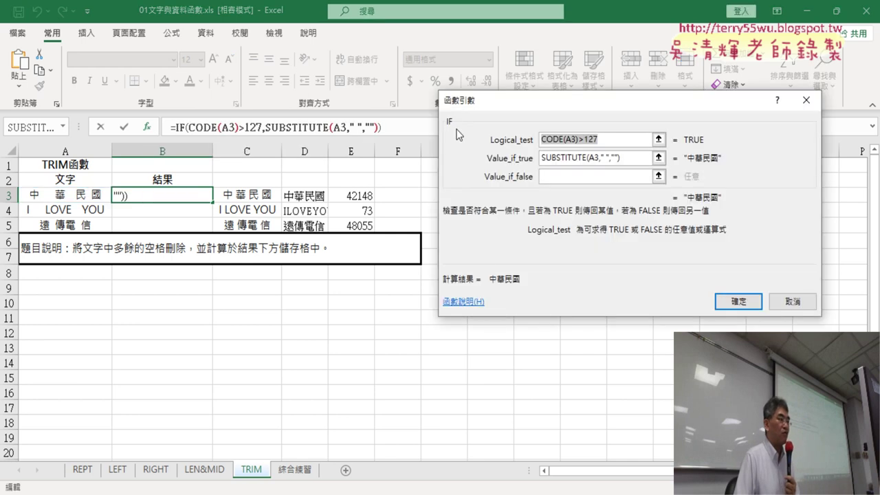
left_click_drag(622, 157, 522, 159)
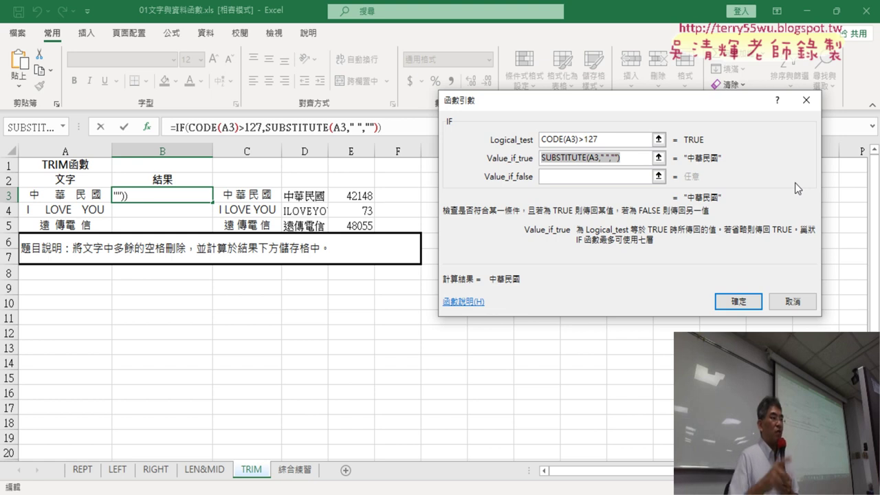
left_click(590, 176)
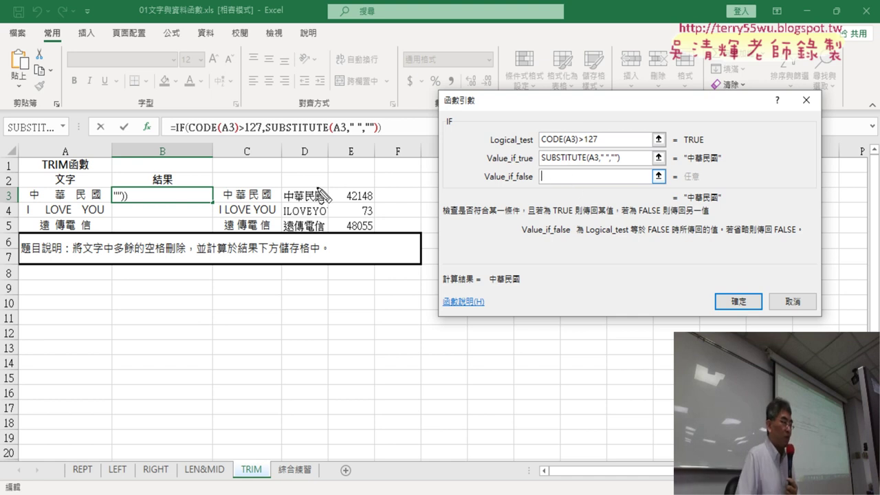
Bring up the recently used functions list to nest one as the false result
left_click_drag(48, 145, 66, 147)
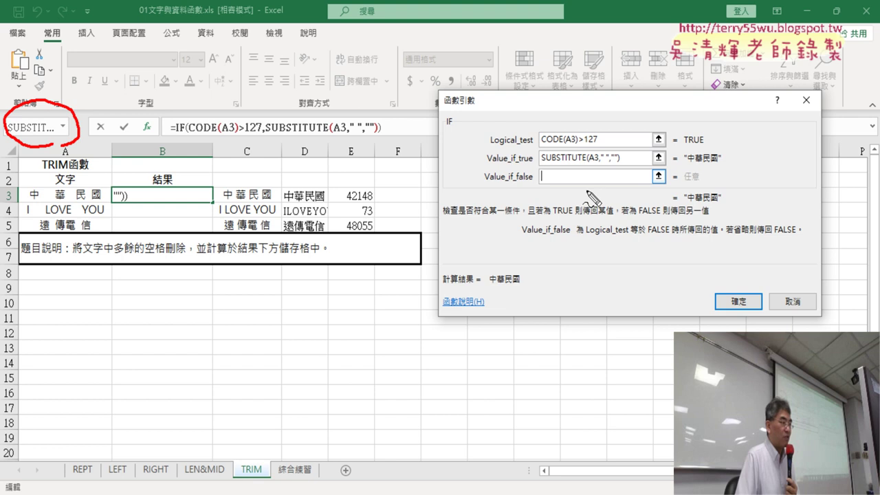
mouse_move(584, 191)
left_mouse_down()
mouse_move(590, 184)
mouse_move(88, 253)
mouse_move(93, 153)
left_mouse_up()
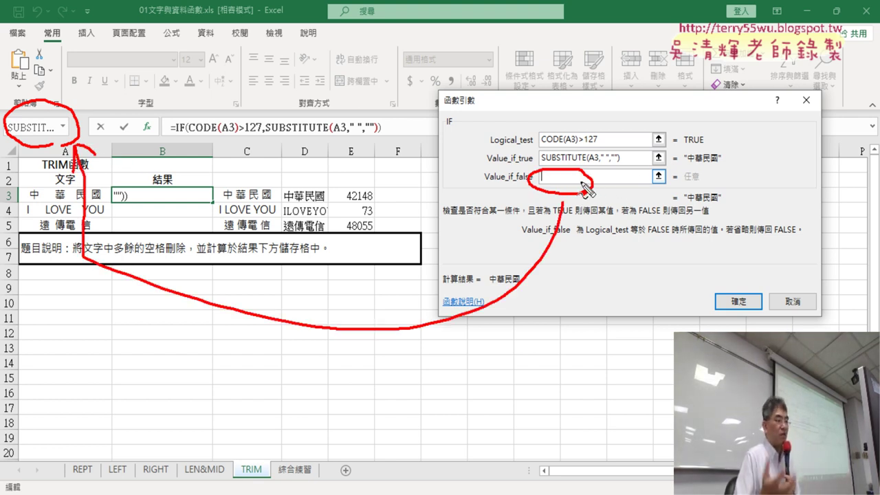
key("Escape")
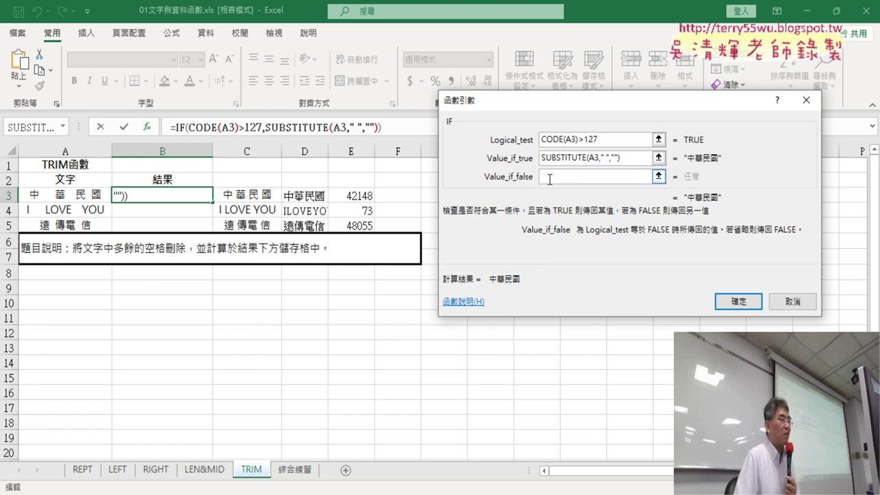
left_click(63, 127)
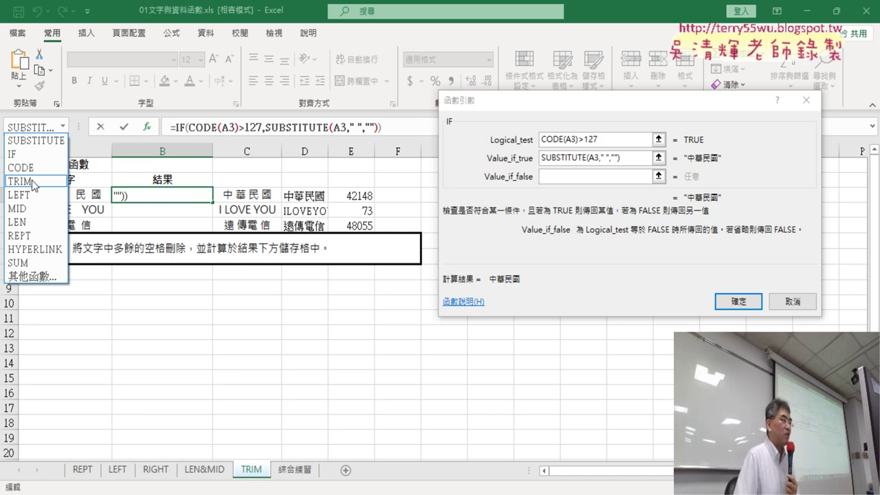
Nest TRIM(A3) as the IF's false result and confirm B3's formula
left_click(34, 182)
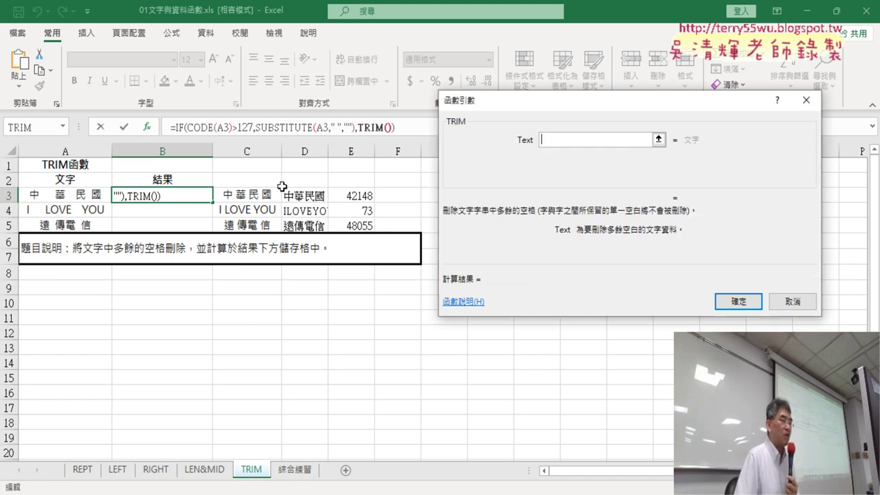
left_click(69, 199)
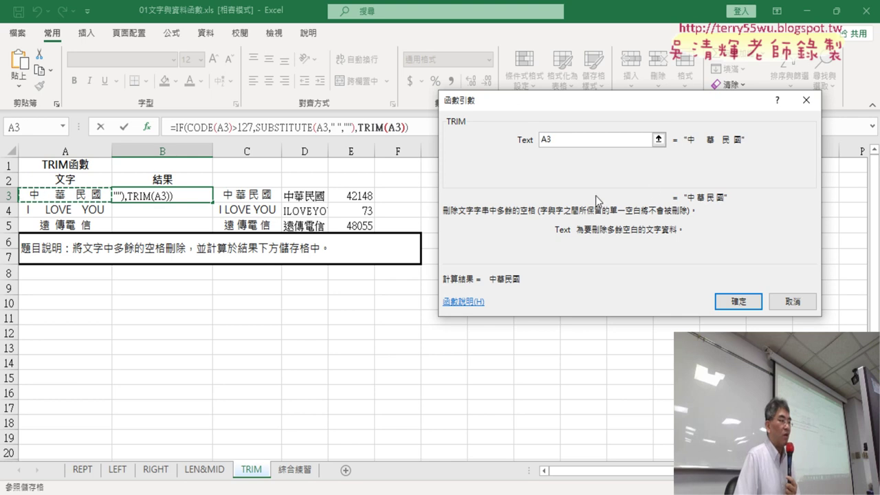
left_click(739, 302)
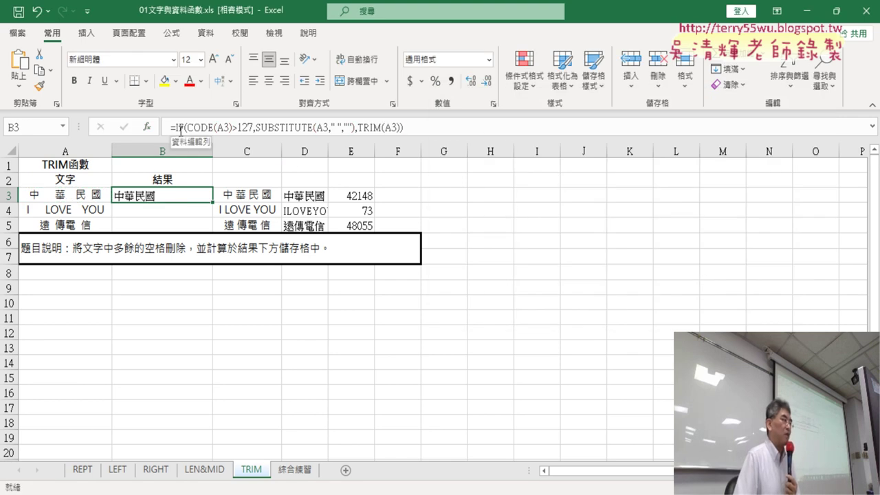
Fill B3's formula down to B5 and widen column D so ILOVEYOU fits
left_click_drag(213, 202, 215, 234)
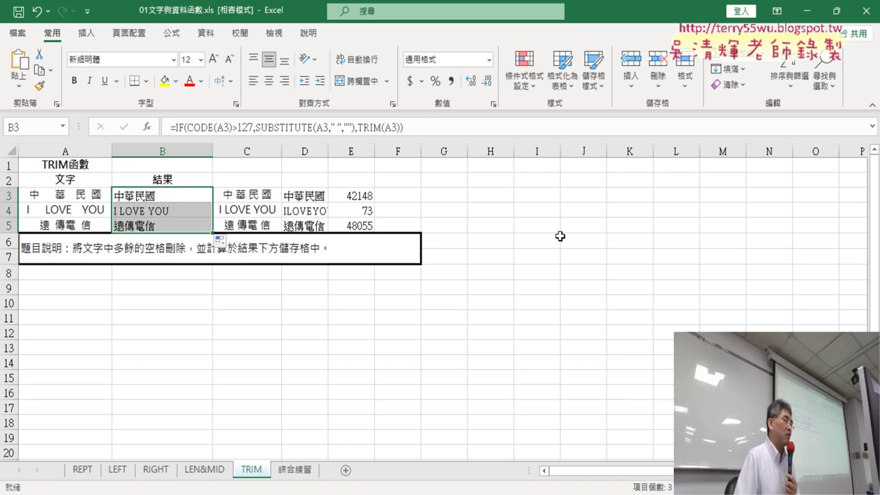
left_click(182, 196)
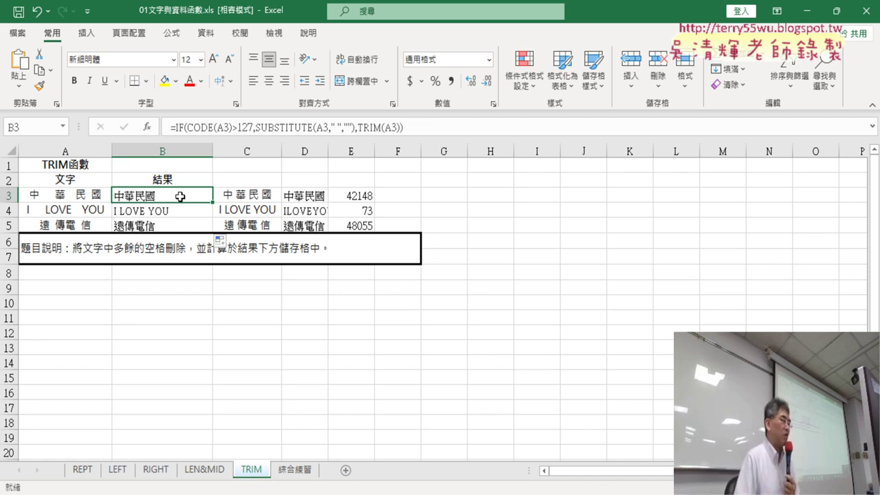
left_click_drag(328, 151, 354, 151)
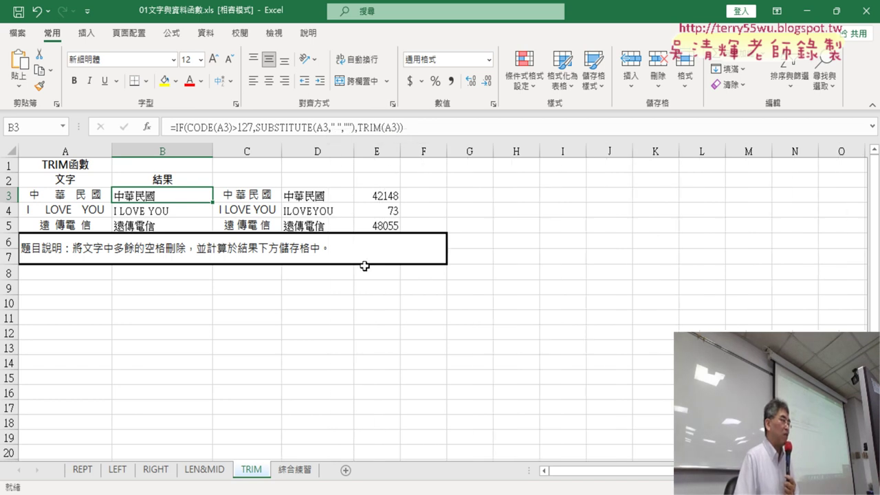
Inspect the TRIM, SUBSTITUTE and CODE helper formulas in C3, D3 and E3
left_click(243, 195)
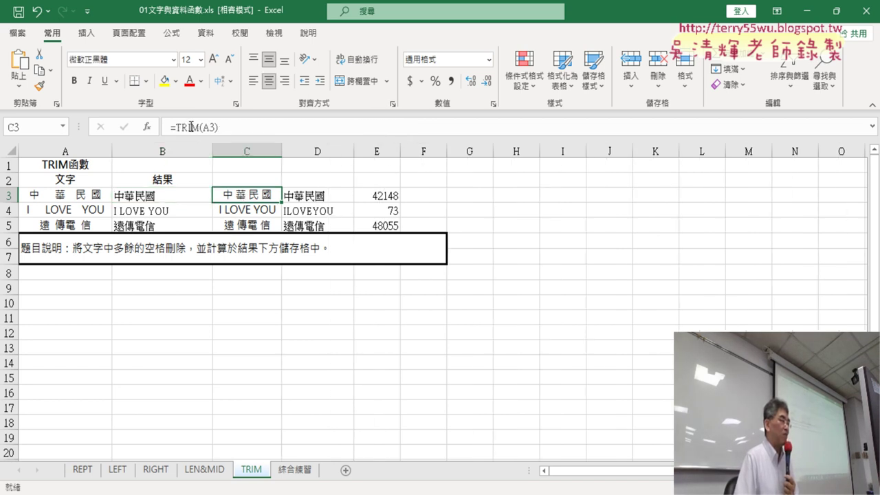
left_click(328, 196)
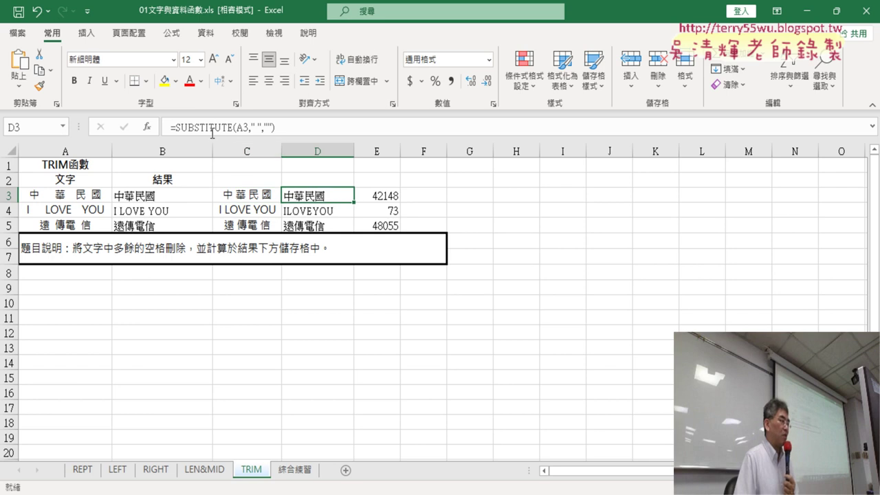
left_click(376, 197)
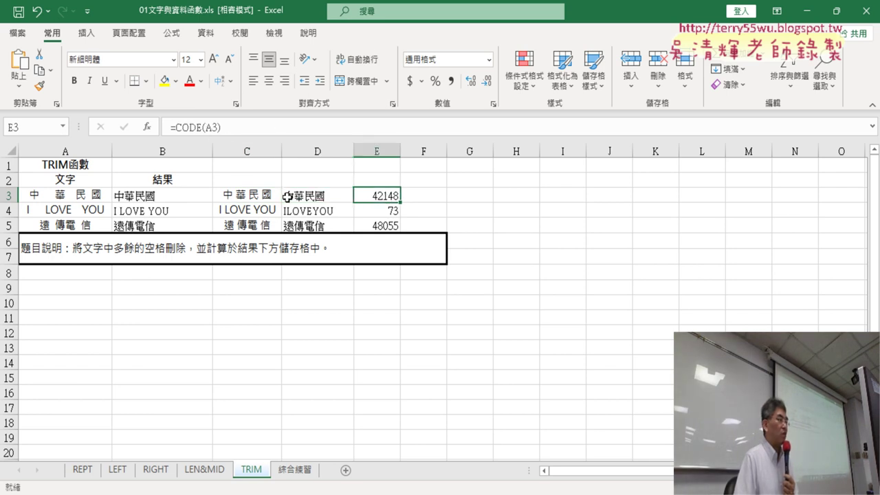
left_click_drag(229, 199, 385, 198)
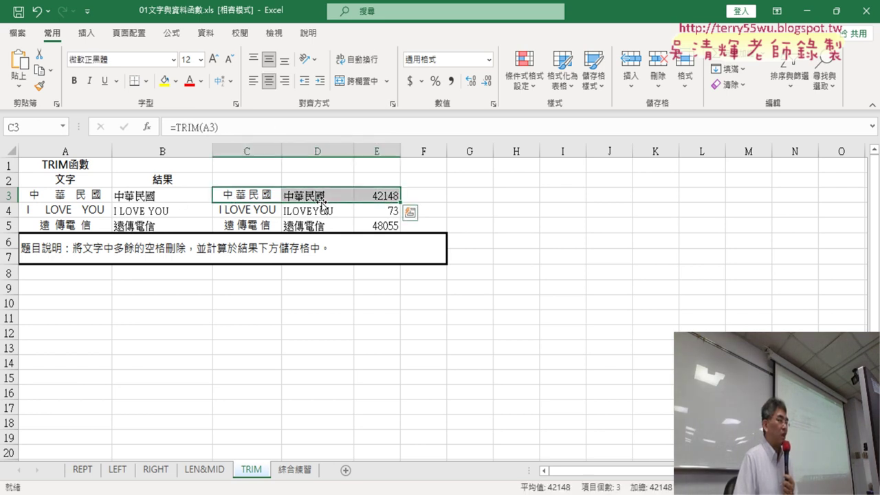
Reopen the IF Function Arguments for B3's formula and move the dialog aside
left_click(169, 197)
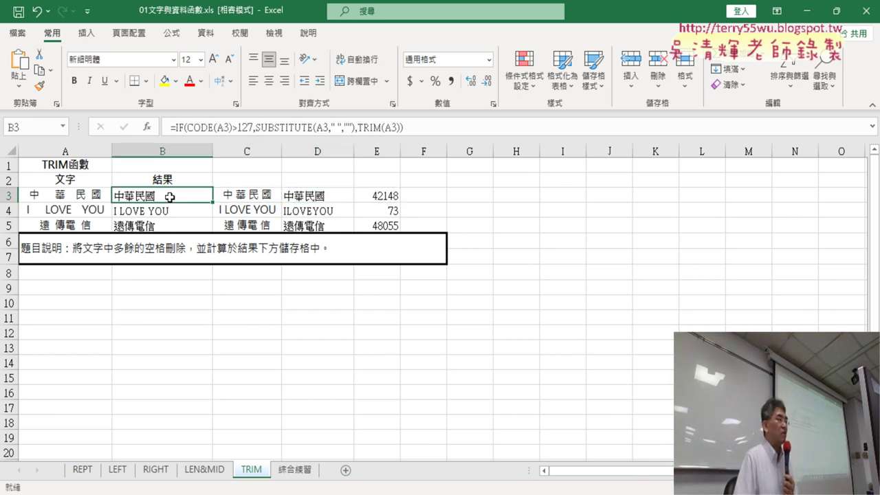
left_click(179, 128)
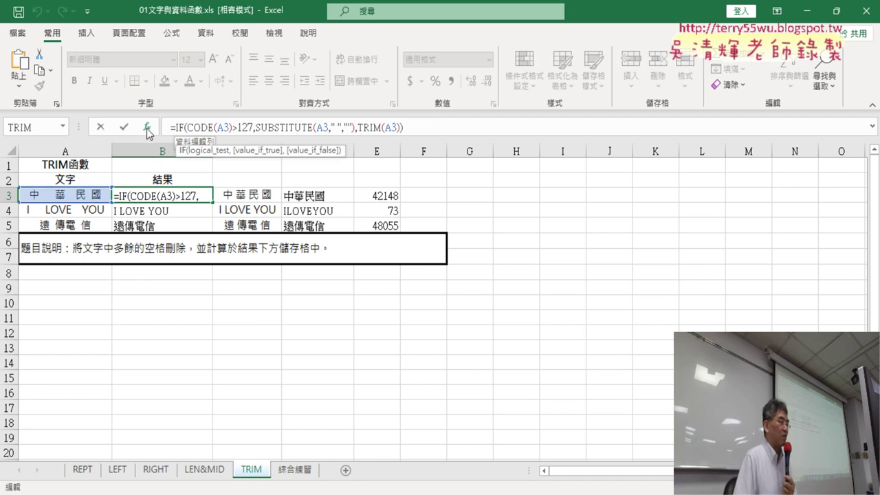
left_click(146, 127)
left_click_drag(512, 103, 521, 99)
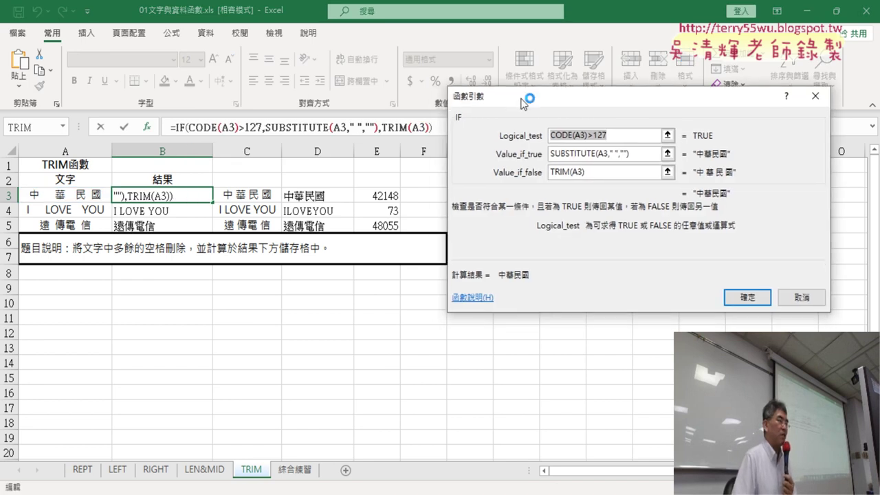